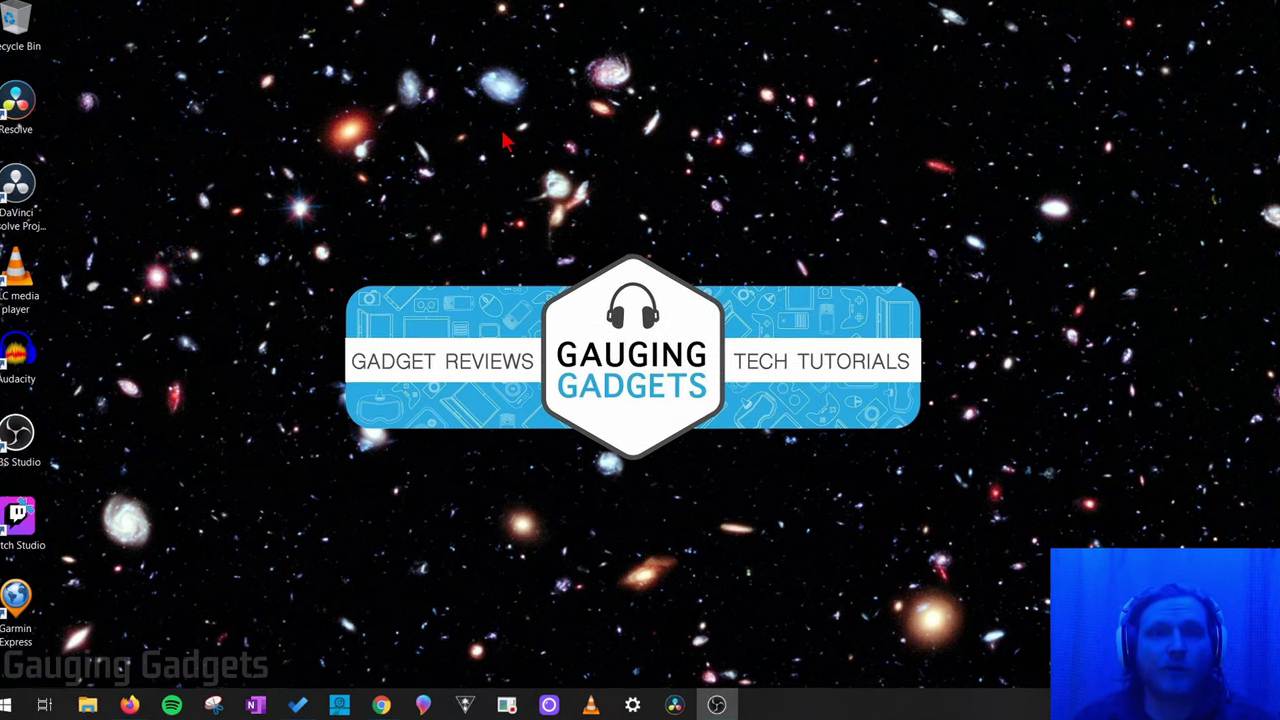
Step: Create a new folder named test on the desktop
{"action": "right_click", "coordinate": [292, 45]}
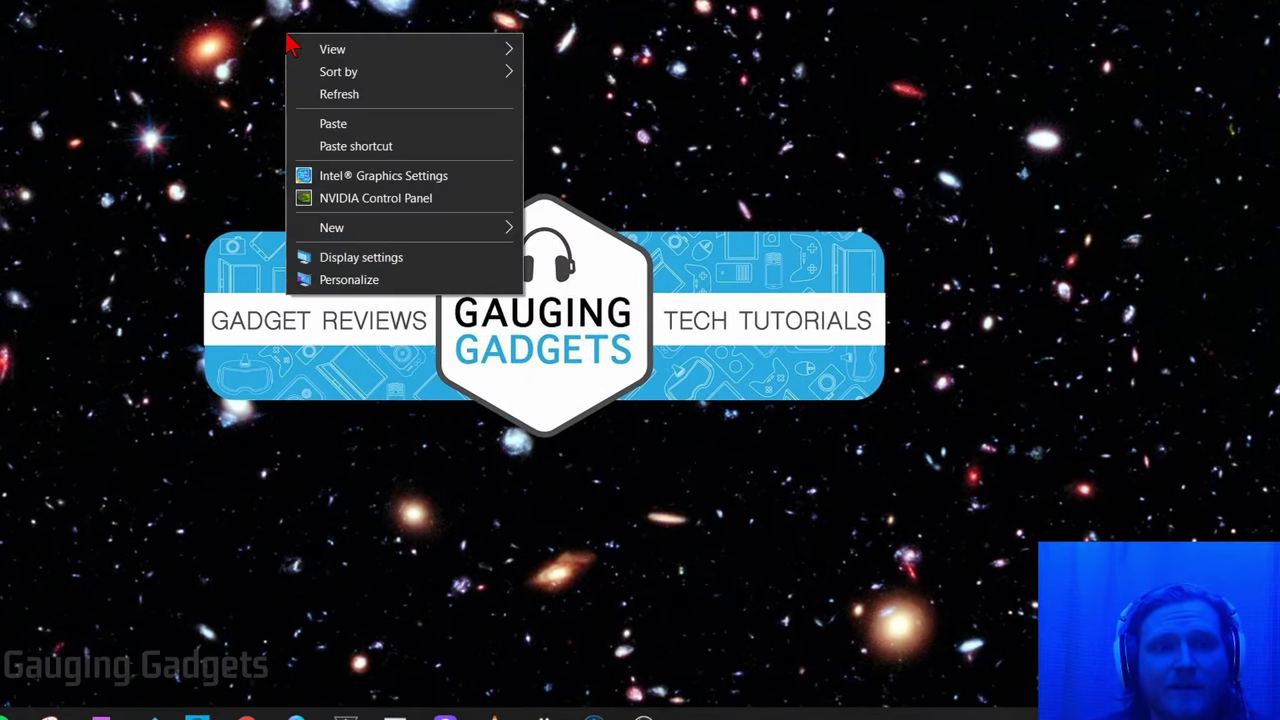
{"action": "mouse_move", "coordinate": [372, 238]}
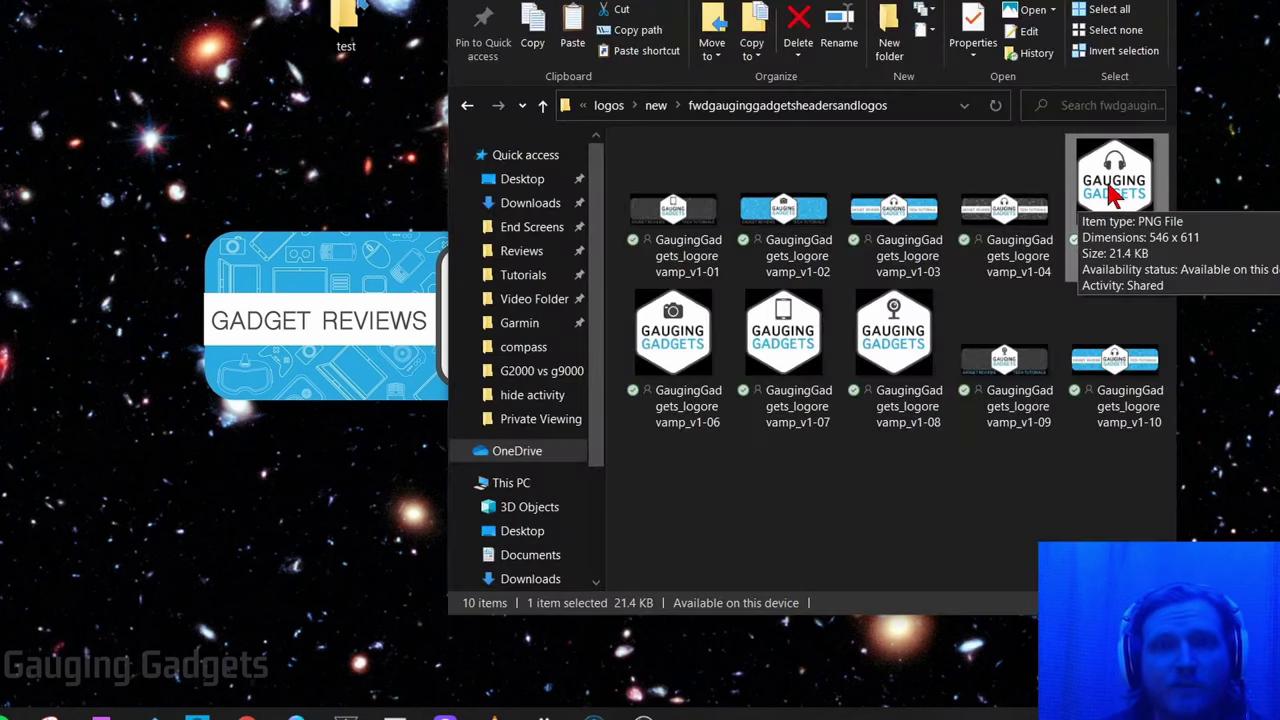
Step: Copy the GaugingGadgets logo PNG into the test folder
{"action": "right_click", "coordinate": [1110, 210]}
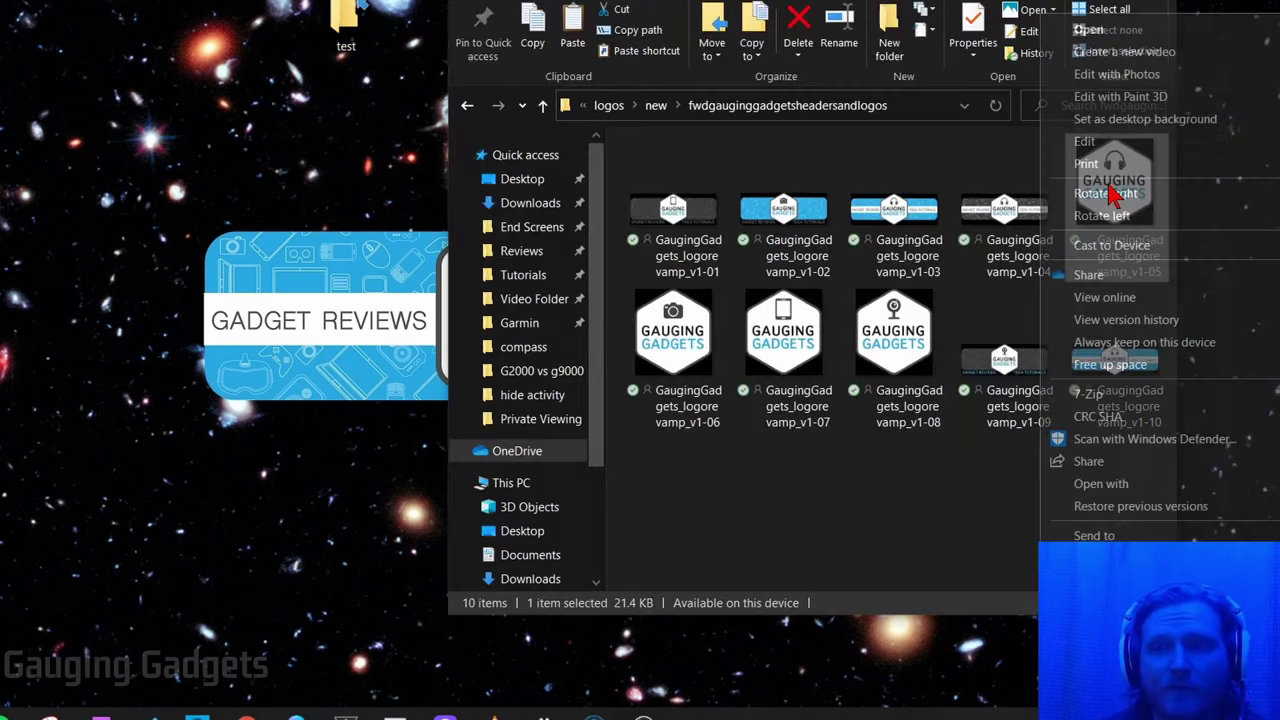
{"action": "left_click", "coordinate": [384, 76]}
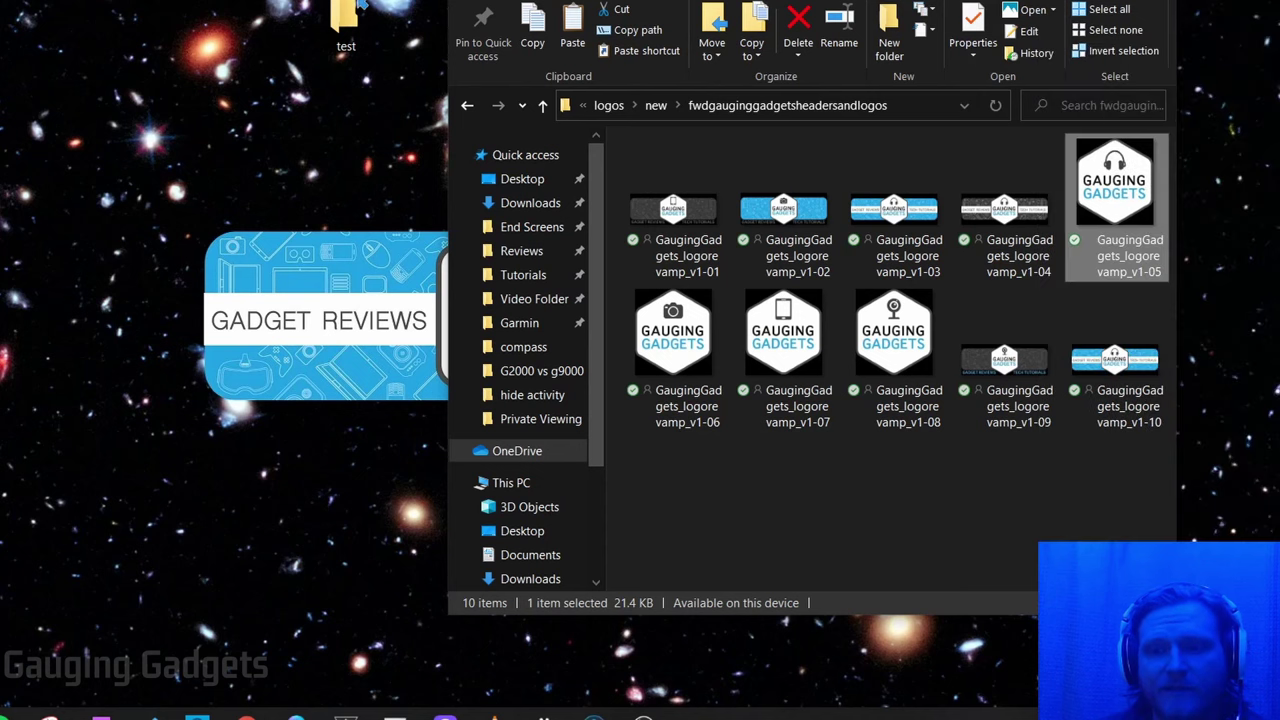
{"action": "double_click", "coordinate": [343, 28]}
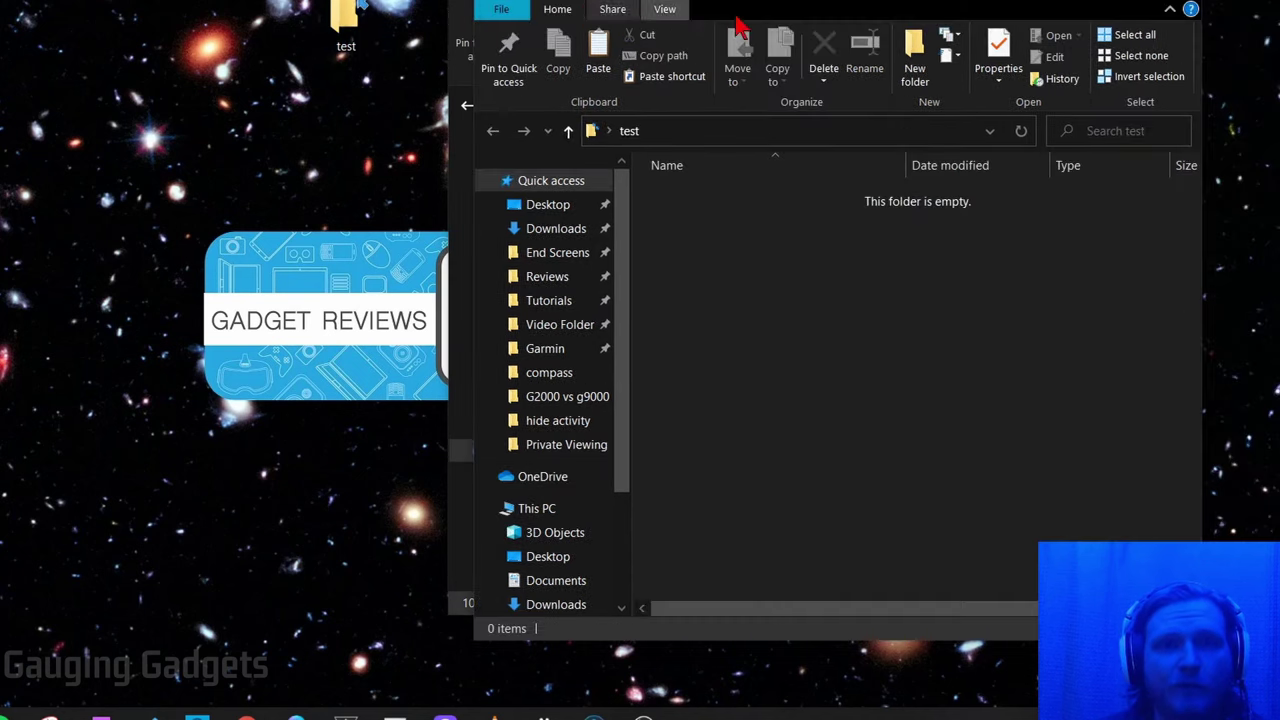
{"action": "left_click_drag", "start_coordinate": [763, 11], "coordinate": [248, 2]}
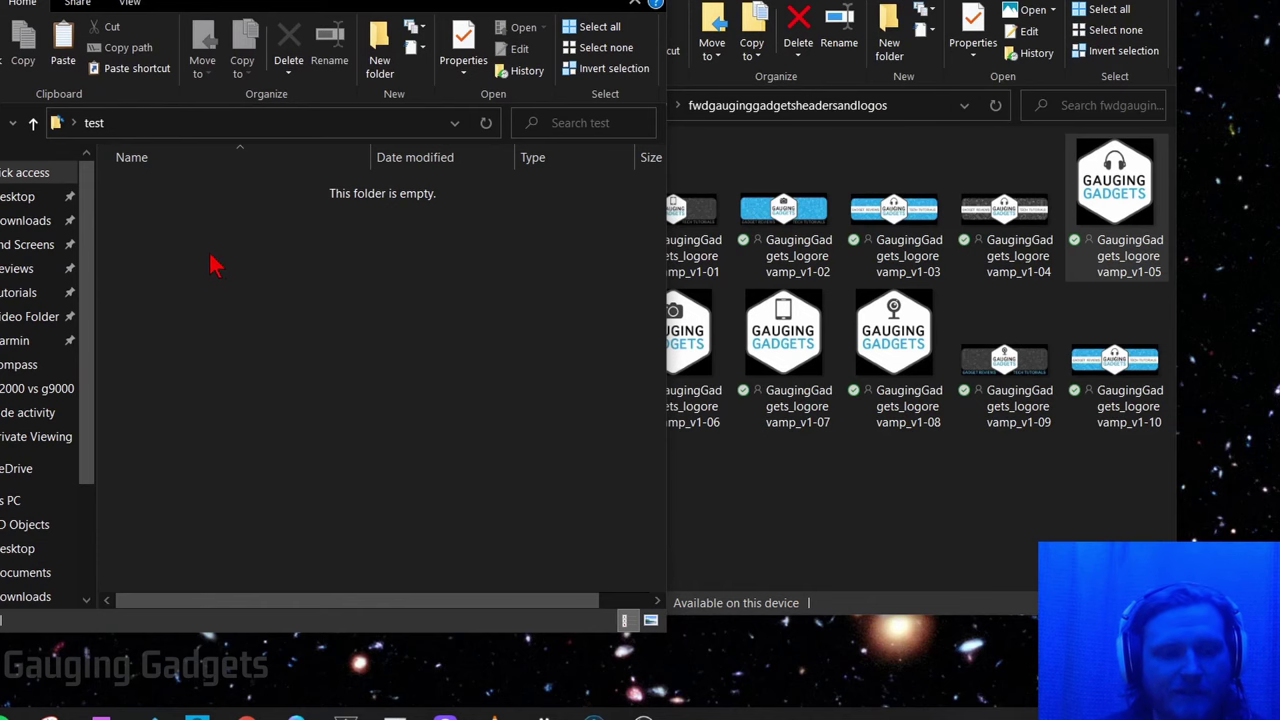
{"action": "key", "text": "ctrl+v"}
Step: Rename the pasted PNG to image
{"action": "key", "text": "shift+F10"}
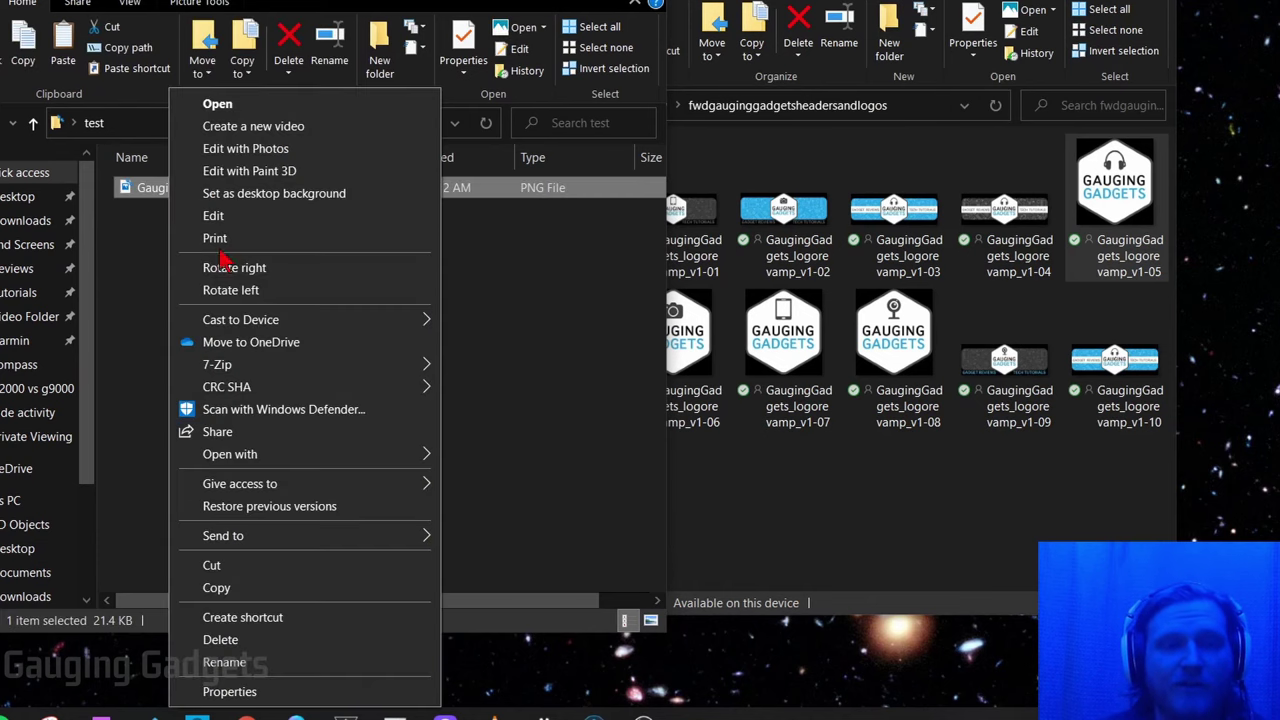
{"action": "left_click", "coordinate": [250, 662]}
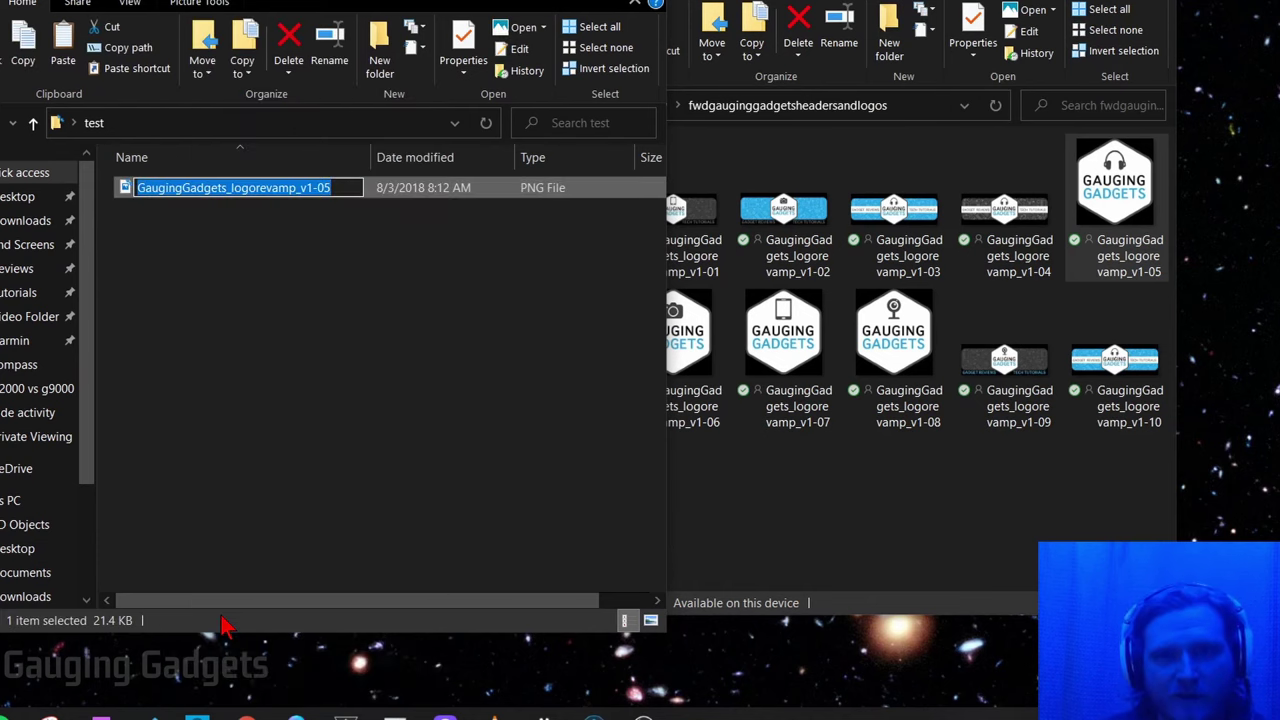
{"action": "type", "text": "image"}
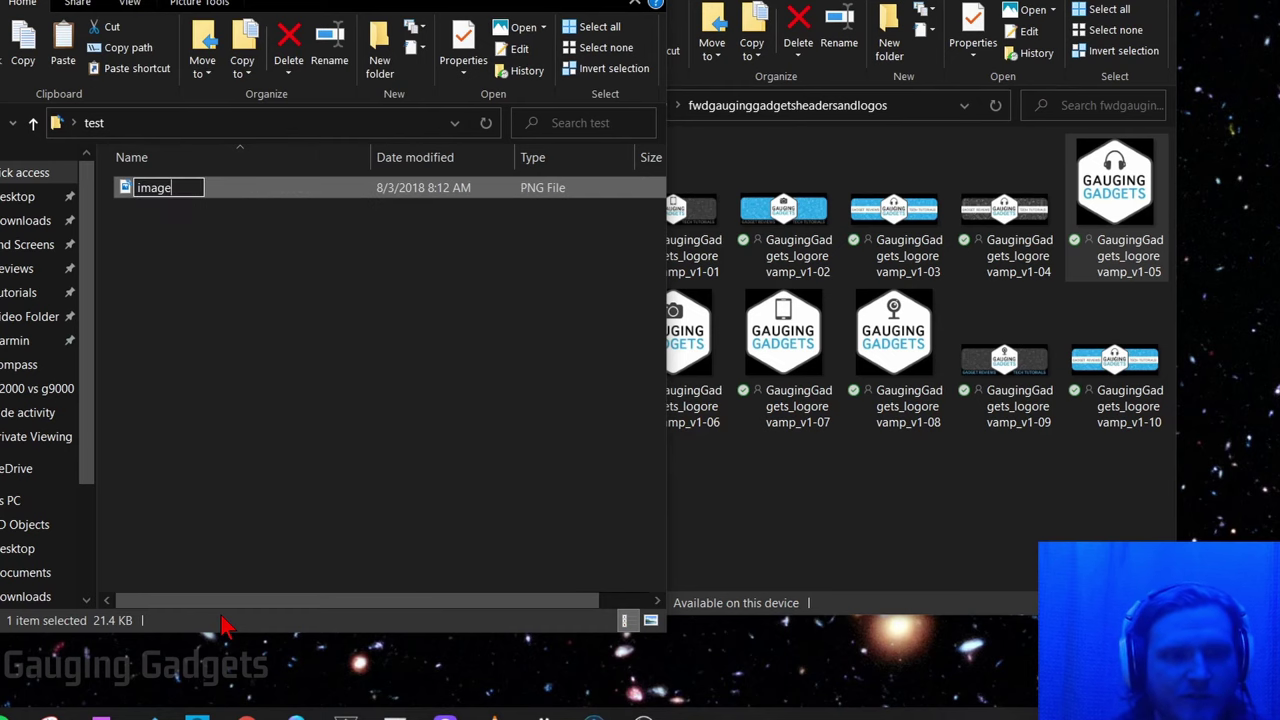
{"action": "left_click", "coordinate": [205, 342]}
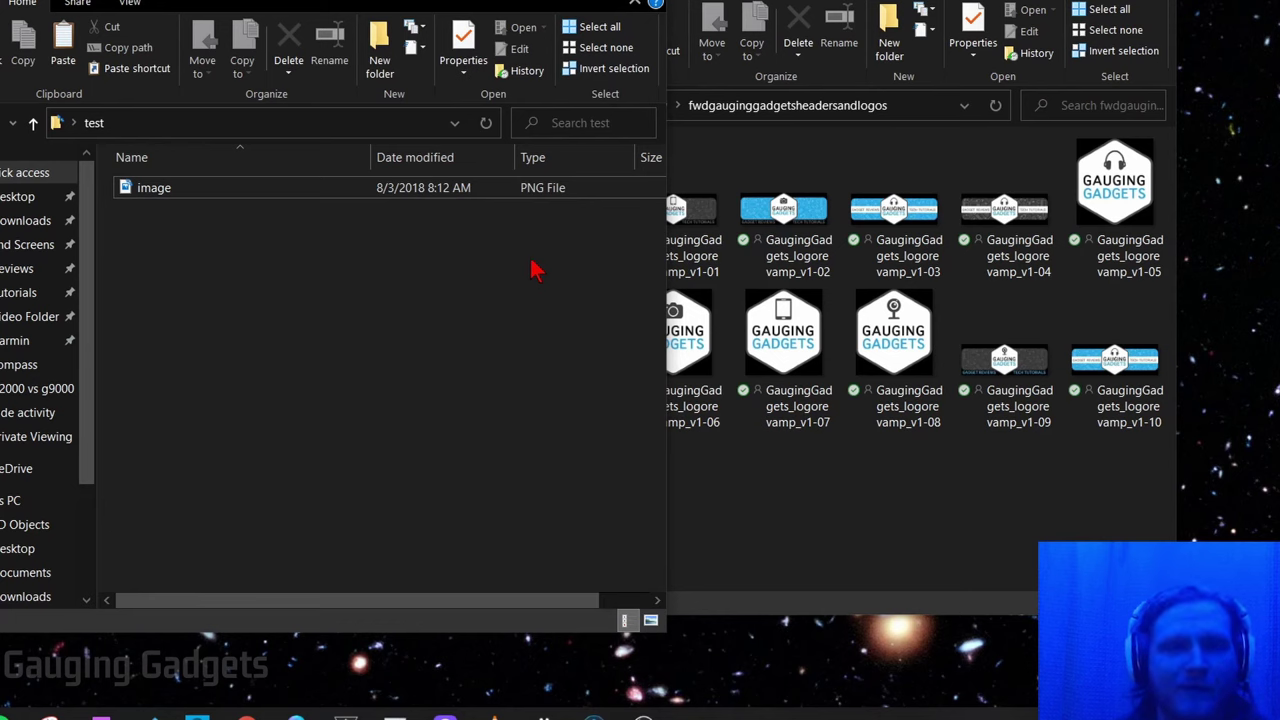
Step: Add a new empty Text Document to the test folder
{"action": "right_click", "coordinate": [368, 366]}
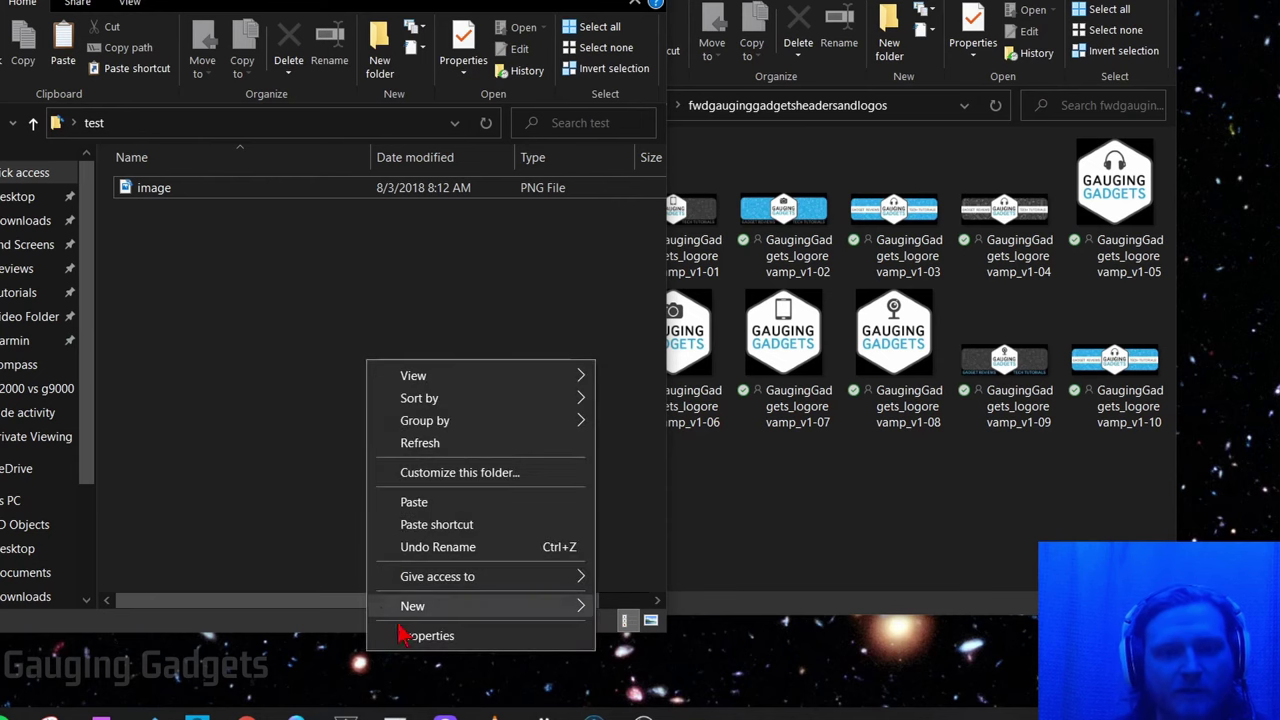
{"action": "left_click", "coordinate": [246, 380]}
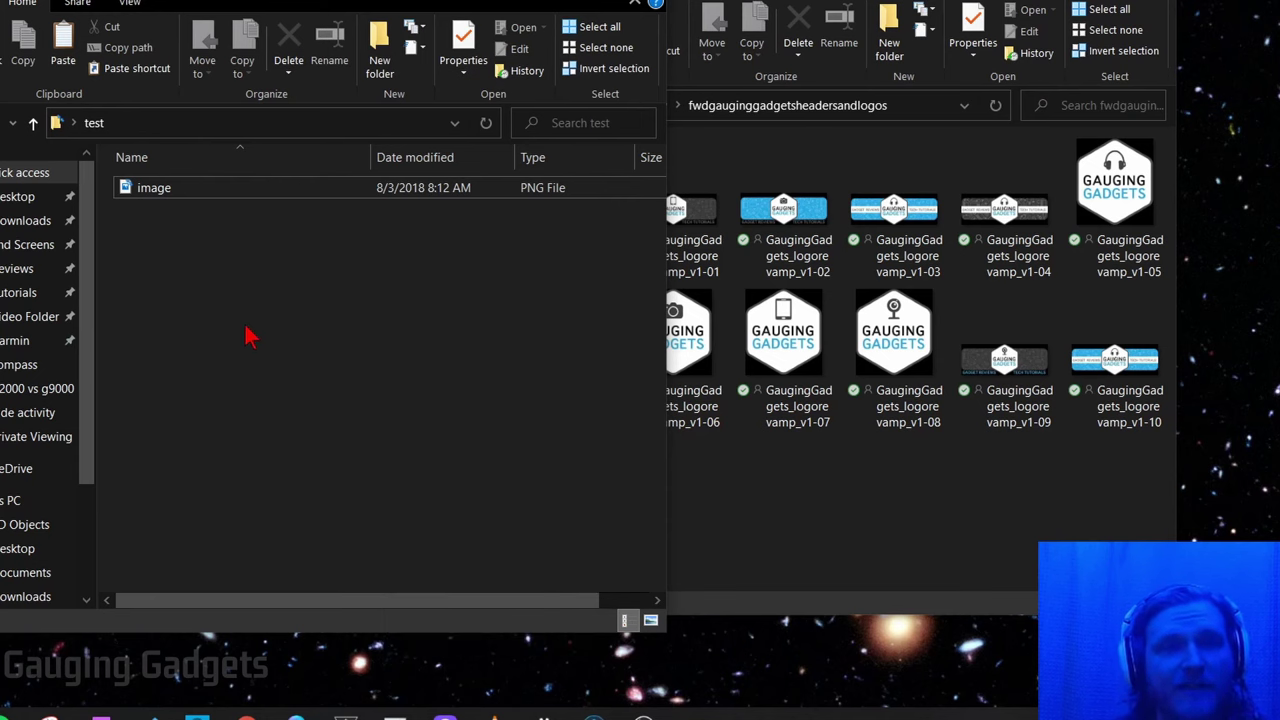
{"action": "right_click", "coordinate": [246, 328]}
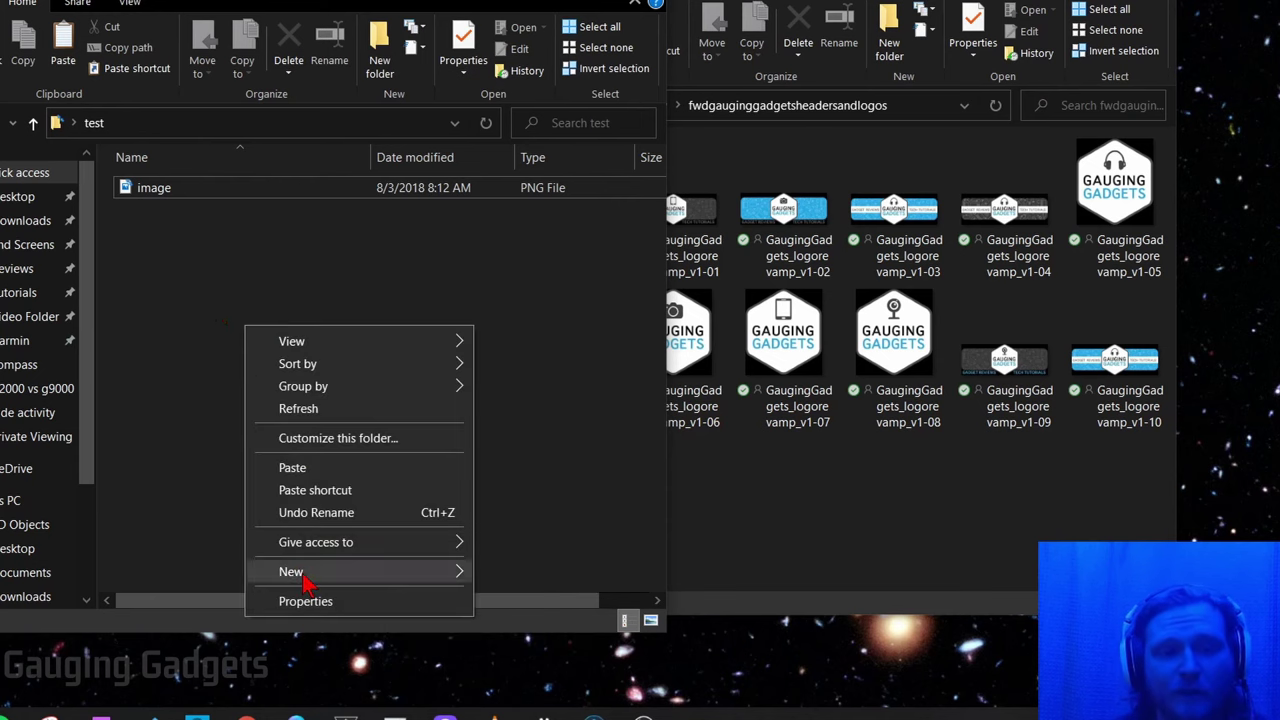
{"action": "mouse_move", "coordinate": [307, 580]}
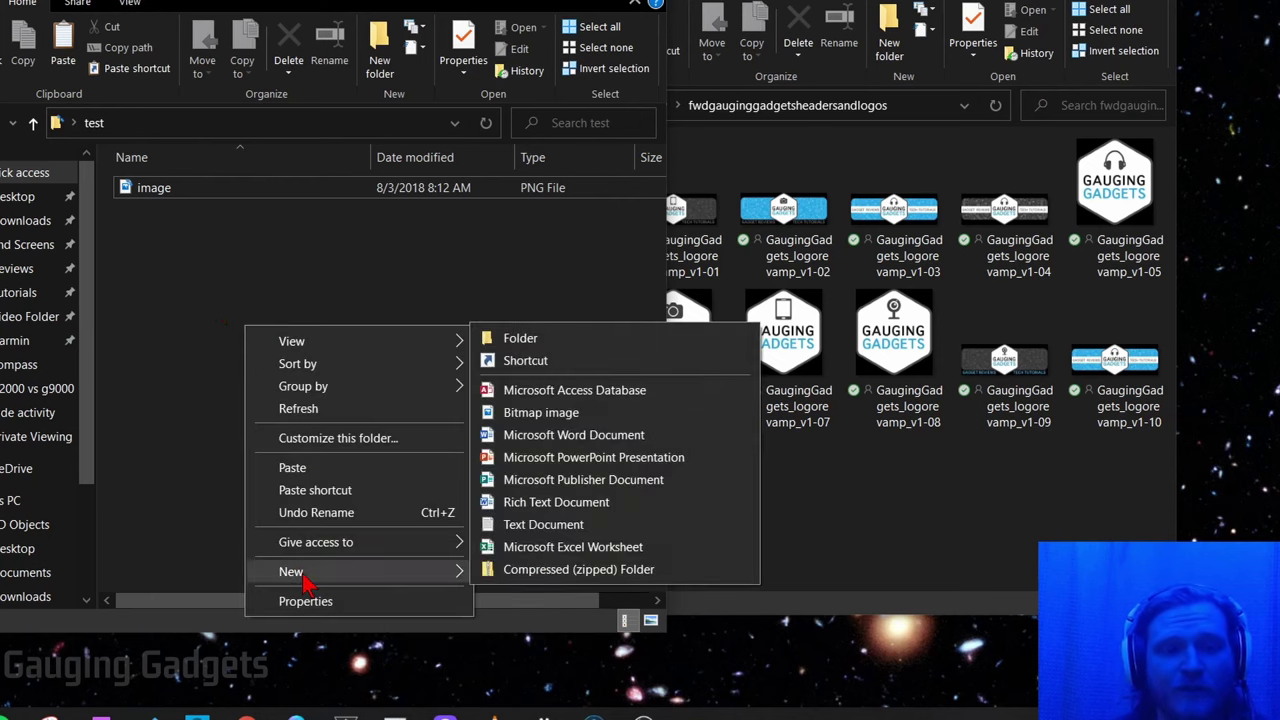
{"action": "left_click", "coordinate": [540, 526]}
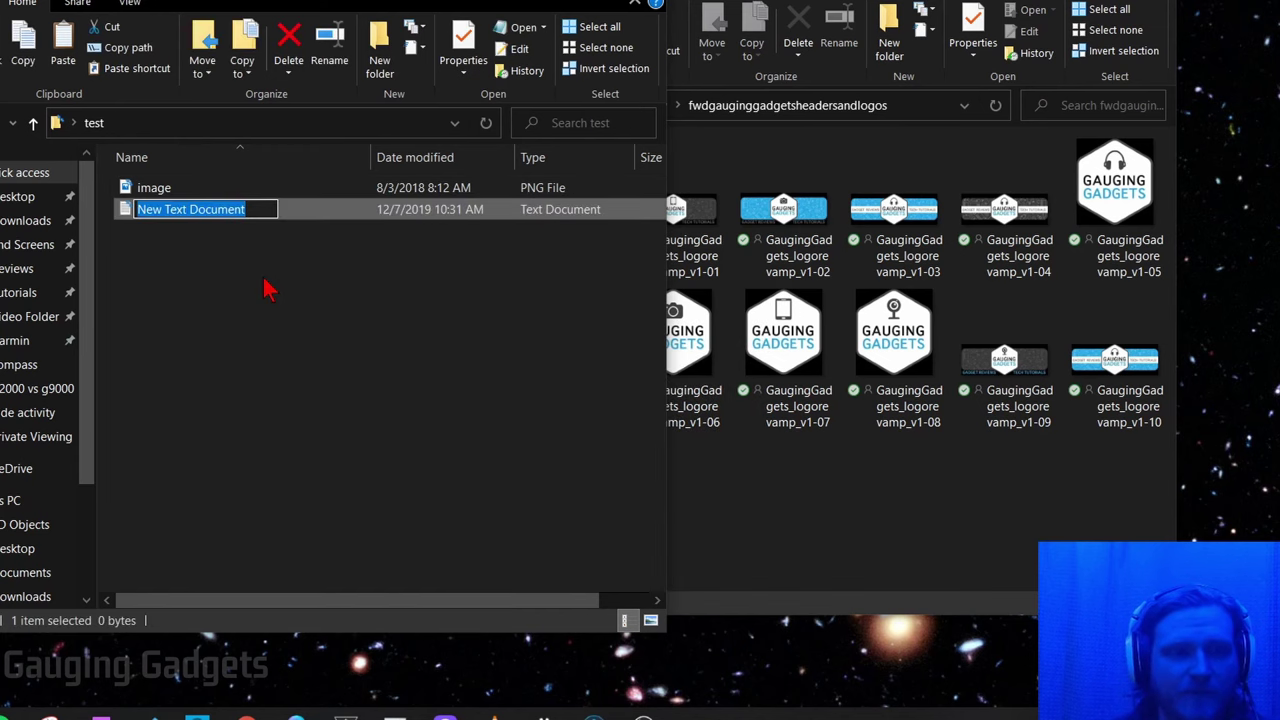
Step: Name the new document text and open it in Notepad
{"action": "type", "text": "text"}
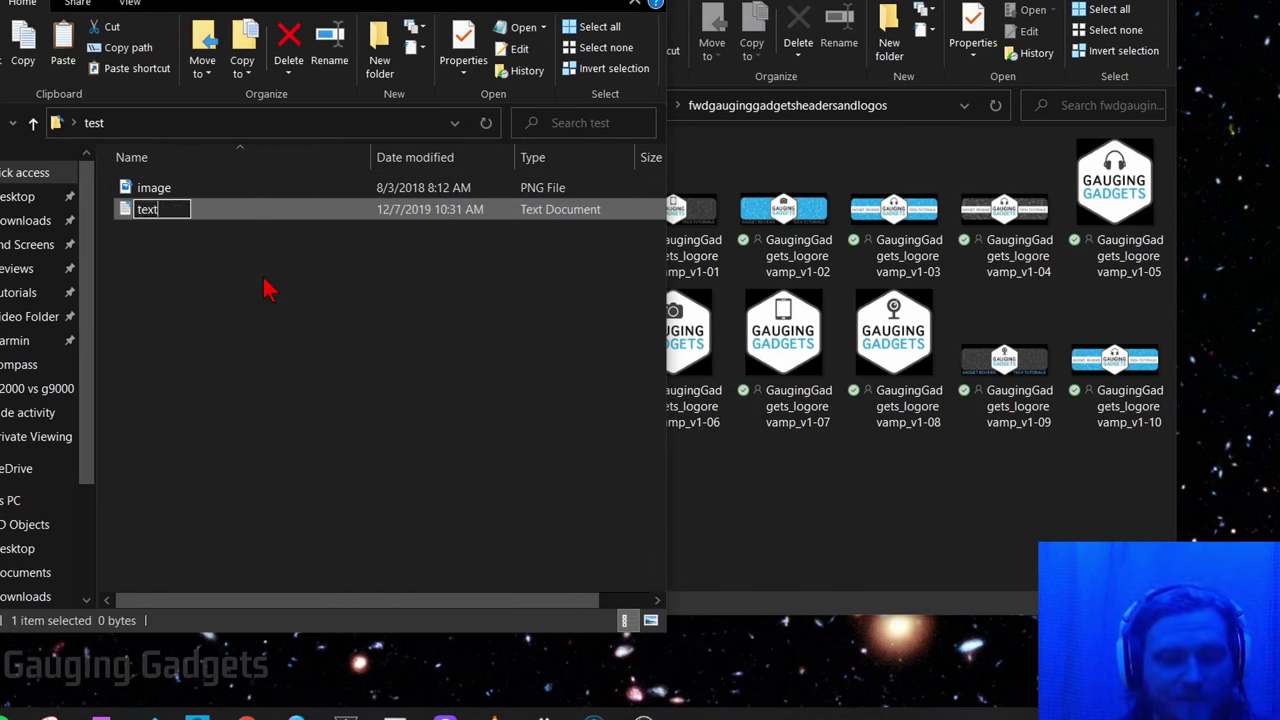
{"action": "key", "text": "Return"}
{"action": "double_click", "coordinate": [180, 209]}
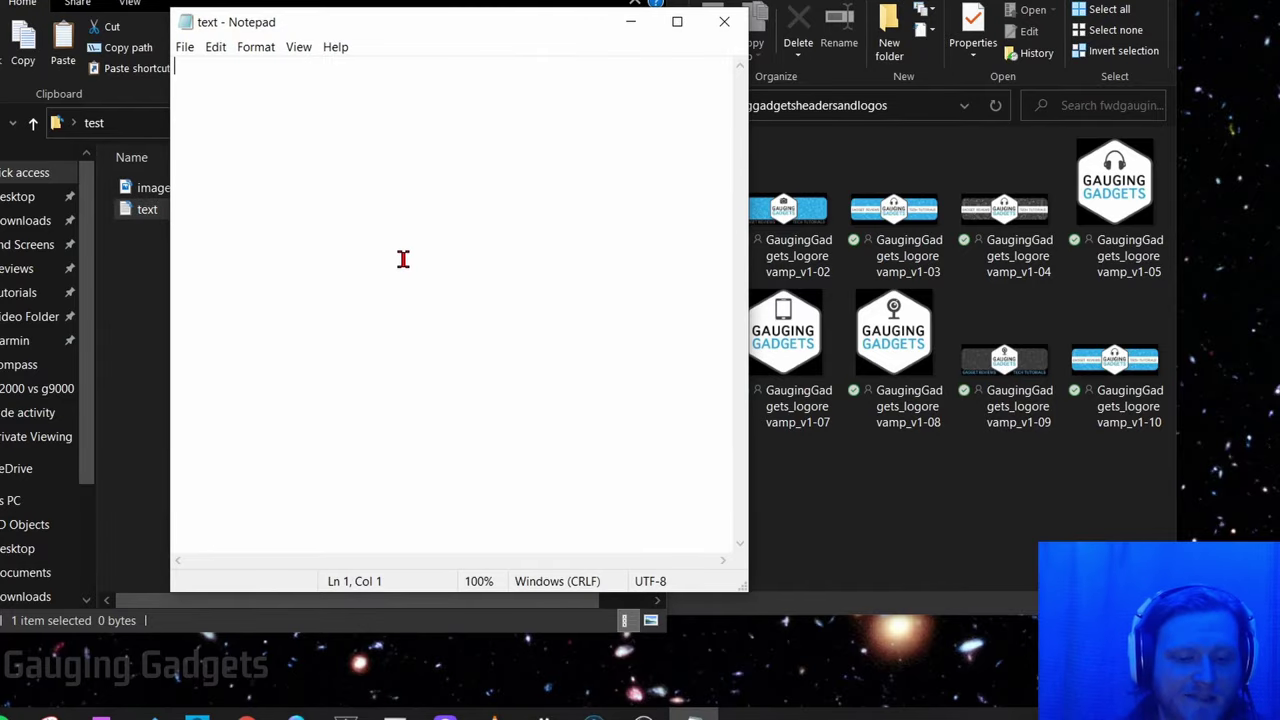
Step: Enter a sample routing number and account number on separate lines, and save
{"action": "type", "text": "Routing Number: 3423453464363"}
{"action": "key", "text": "Return"}
{"action": "type", "text": "Account Number: 34235453"}
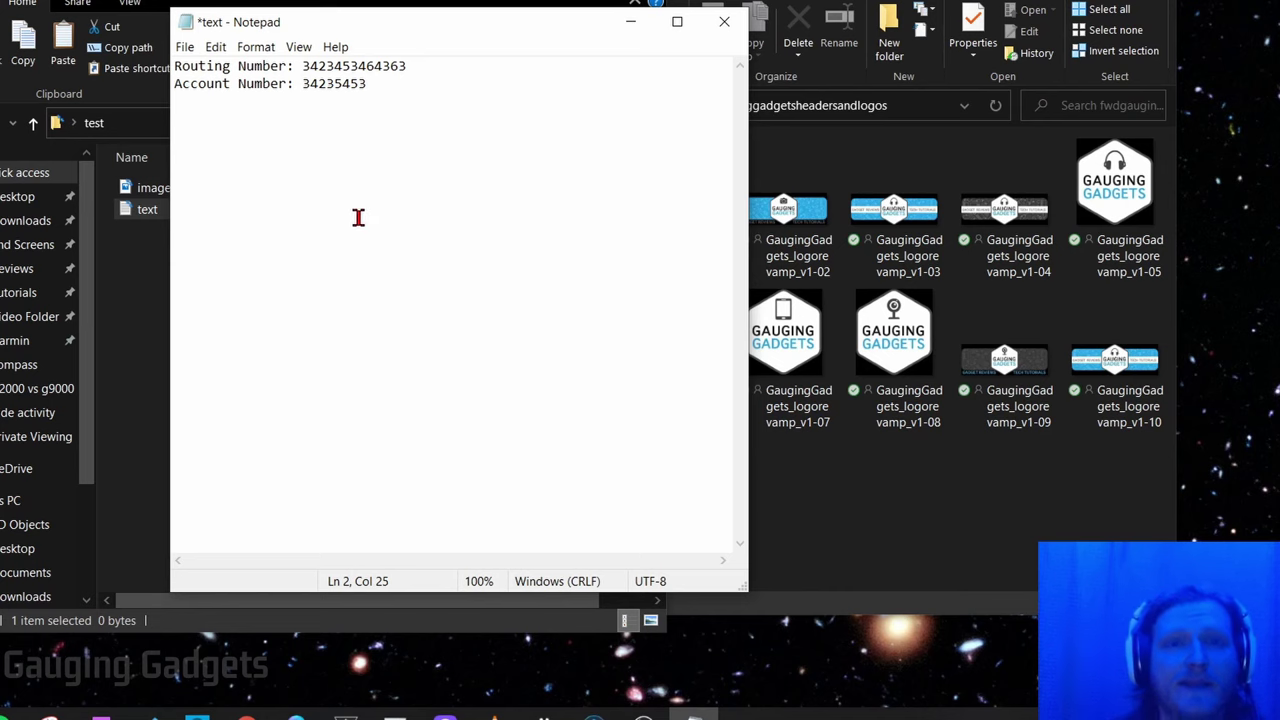
{"action": "key", "text": "ctrl+s"}
{"action": "left_click", "coordinate": [120, 312]}
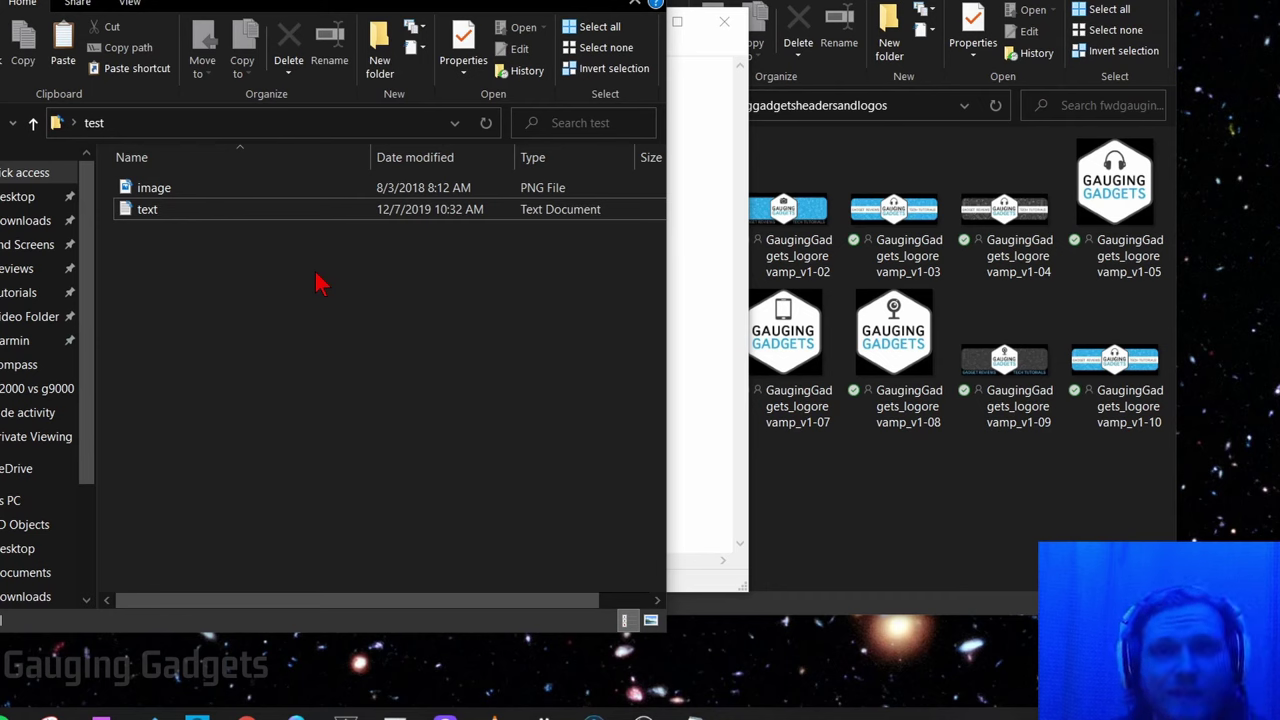
Step: Compress text.txt into text.zip using 7-Zip's Add to "text.zip"
{"action": "left_click", "coordinate": [167, 222]}
{"action": "right_click", "coordinate": [167, 222]}
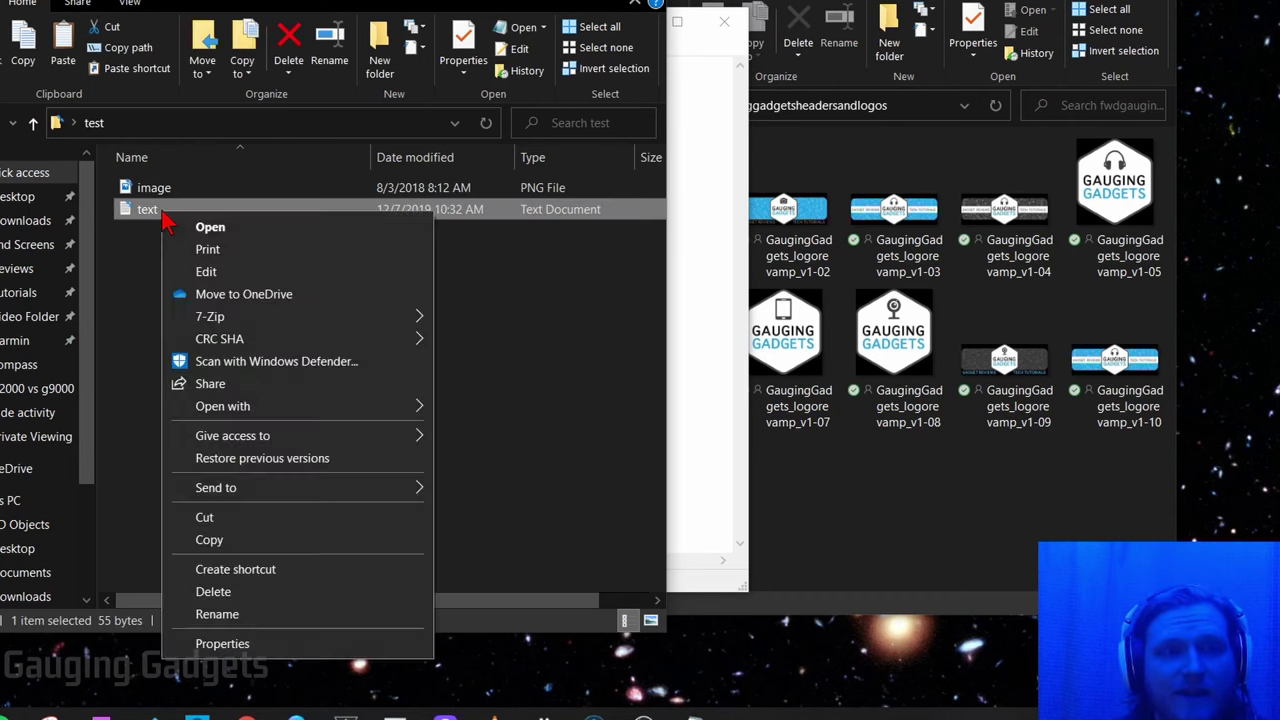
{"action": "mouse_move", "coordinate": [260, 316]}
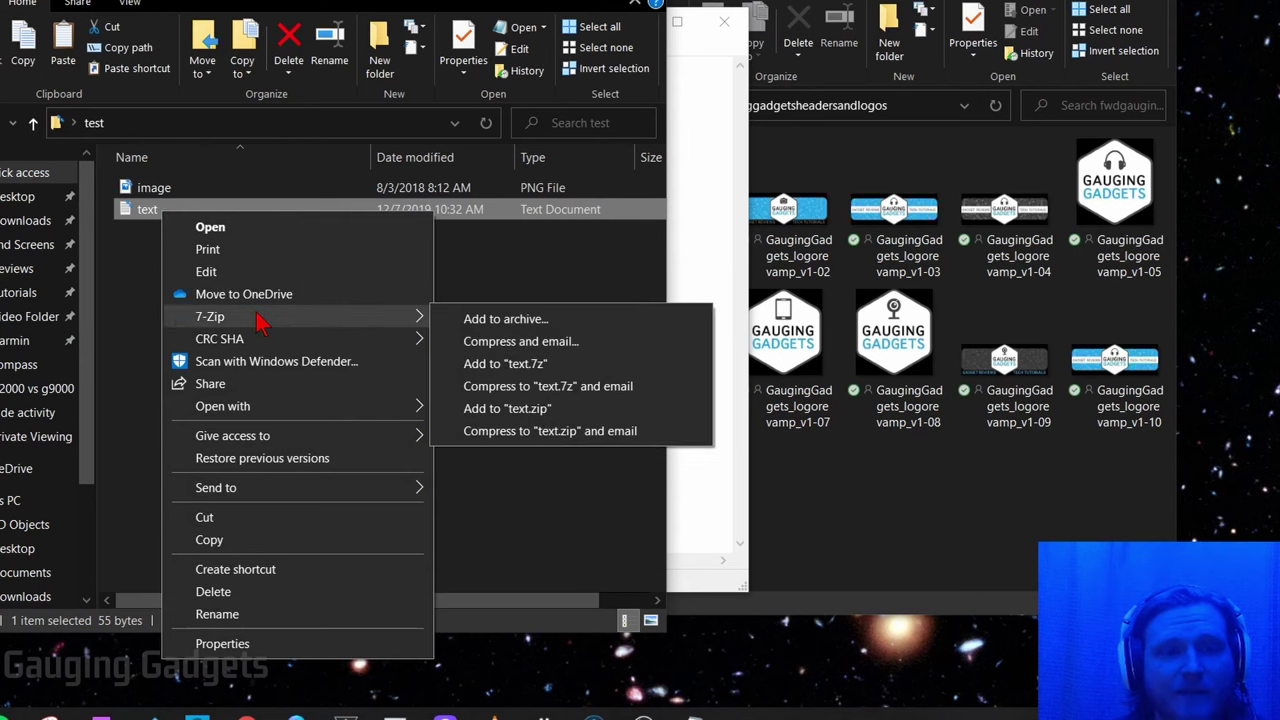
{"action": "left_click", "coordinate": [505, 410]}
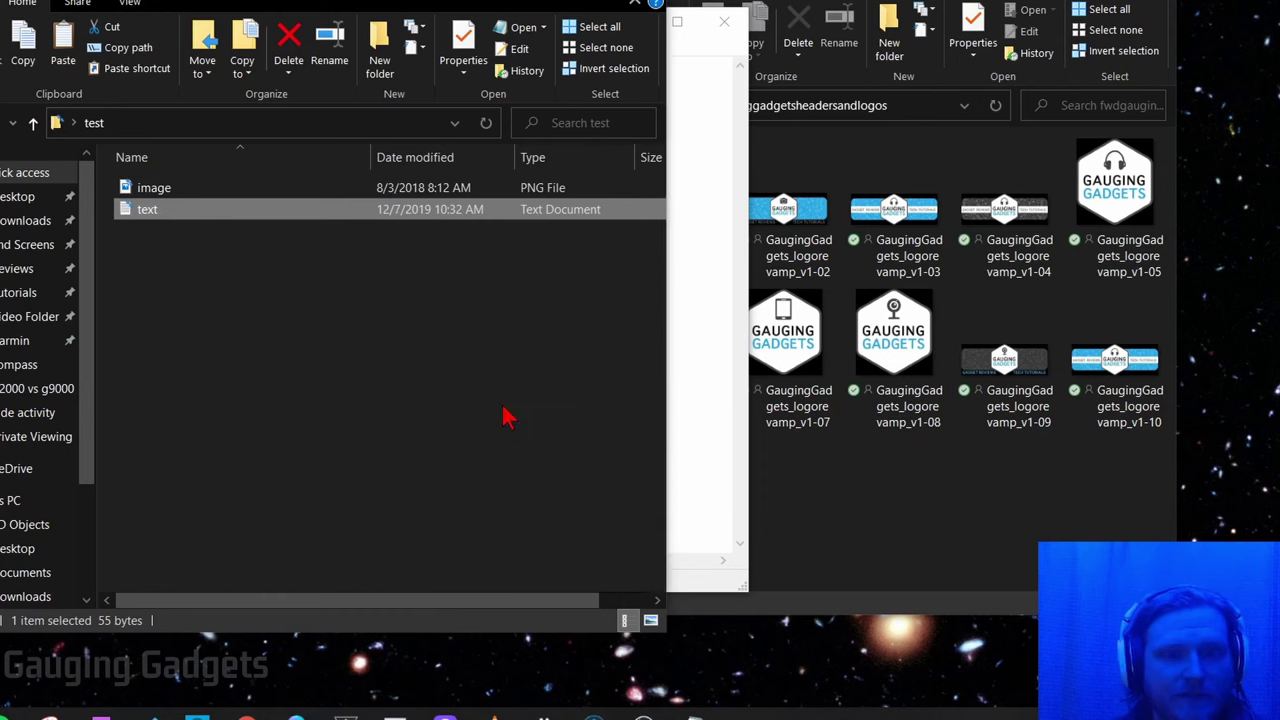
{"action": "left_click", "coordinate": [132, 286]}
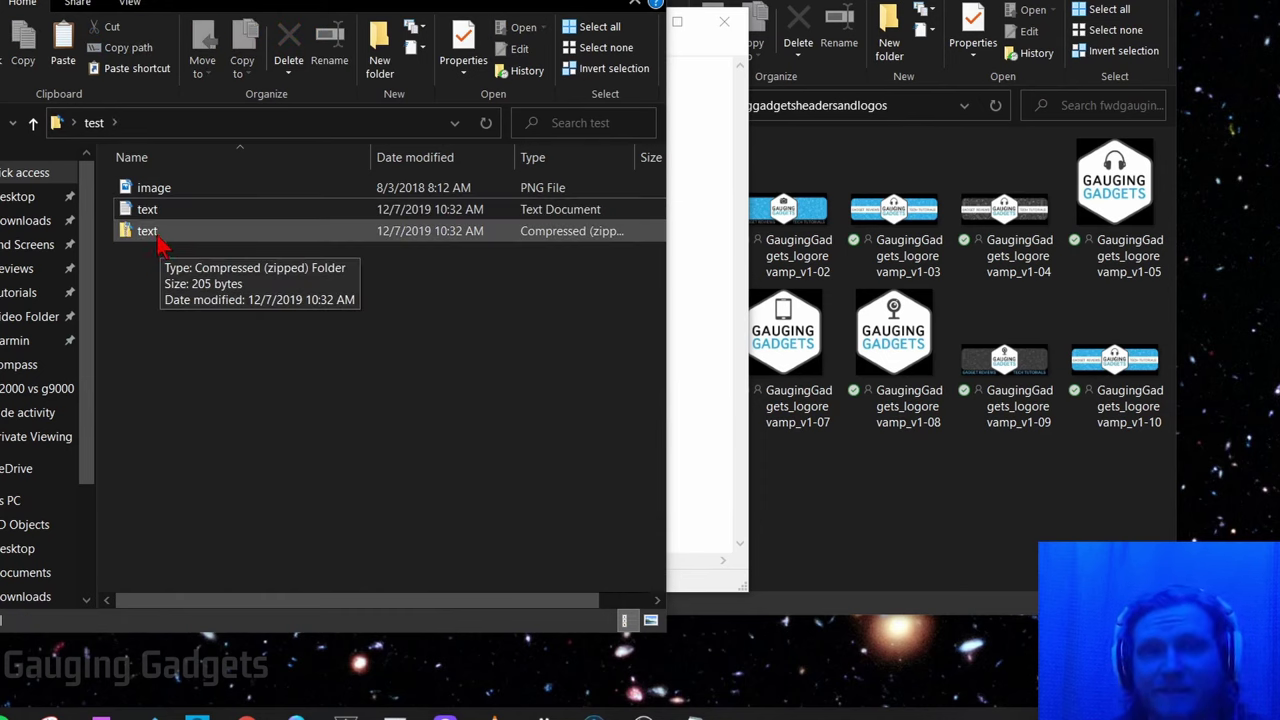
{"action": "left_click", "coordinate": [158, 236]}
{"action": "left_click", "coordinate": [268, 317]}
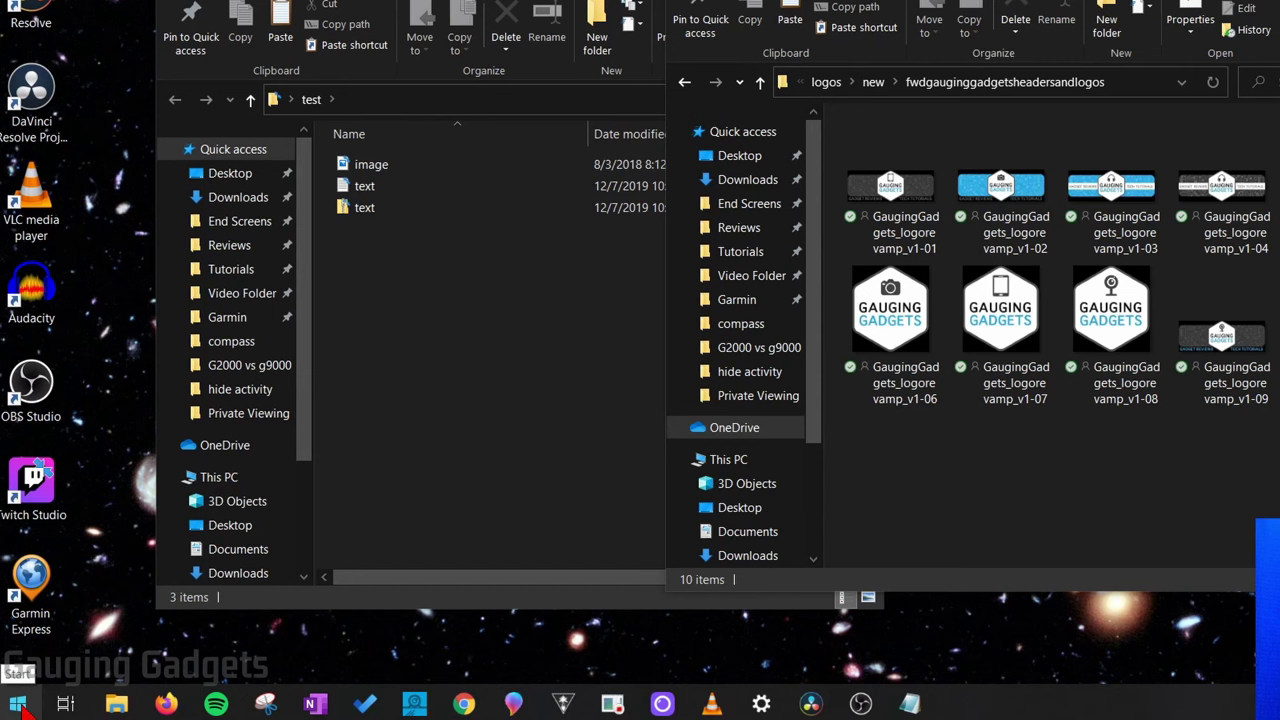
Step: Search cmd from the Start menu and launch Command Prompt
{"action": "left_click", "coordinate": [18, 707]}
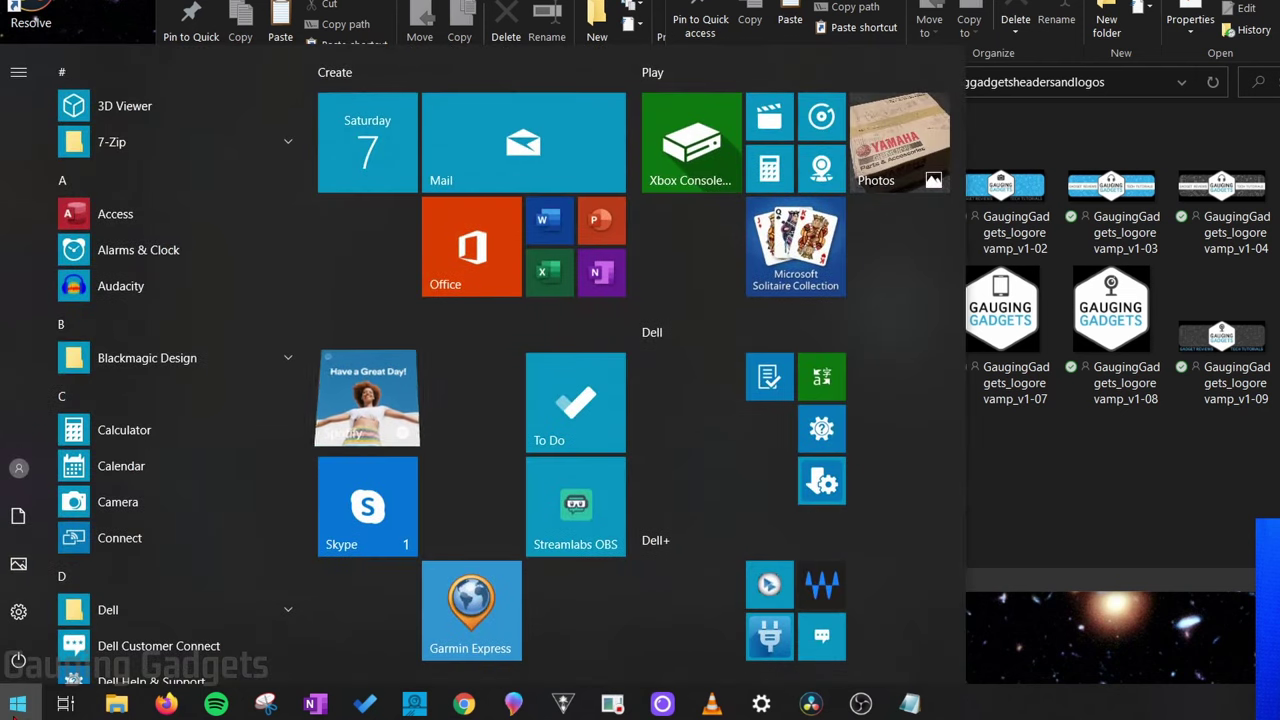
{"action": "type", "text": "cmd"}
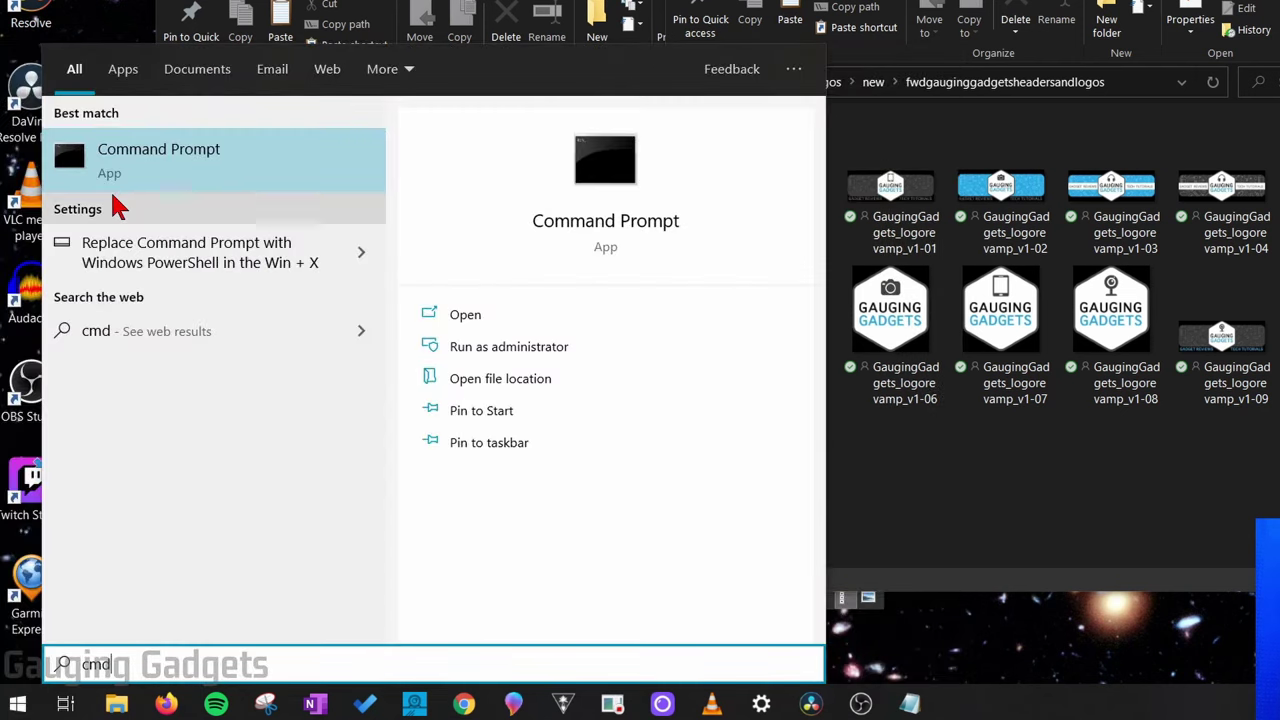
{"action": "left_click", "coordinate": [155, 172]}
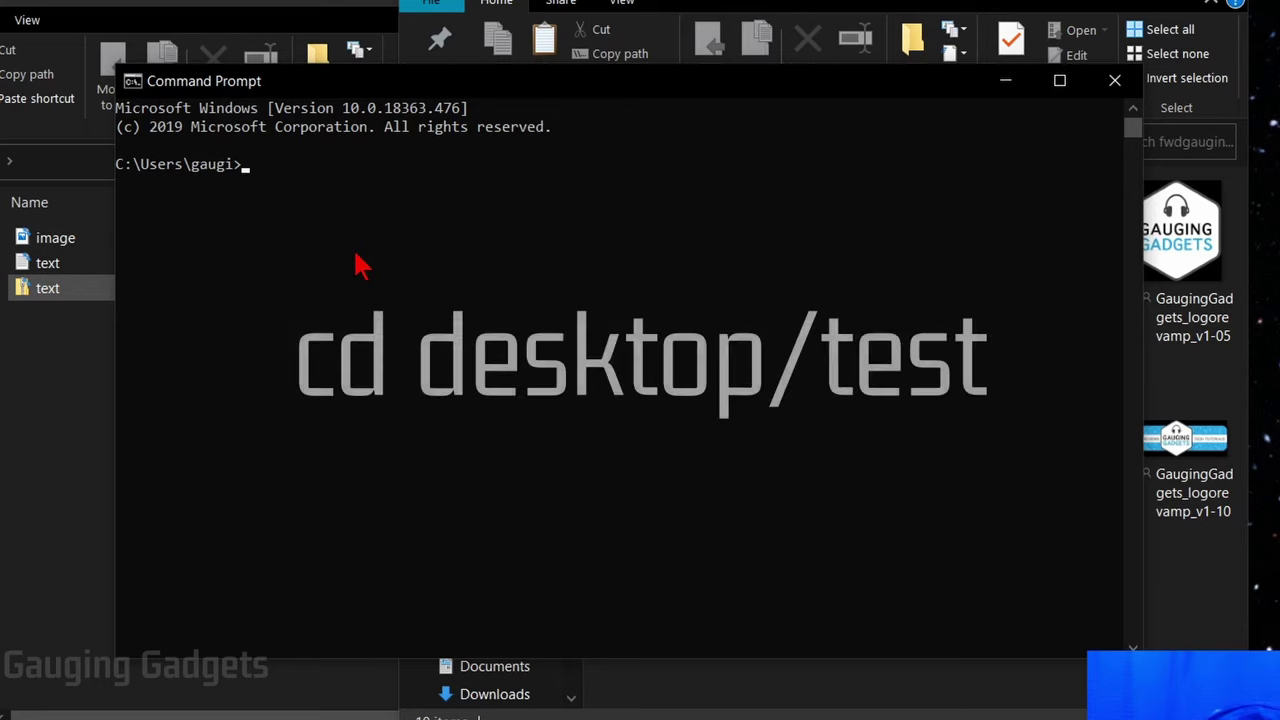
Step: Change the working directory to desktop/test with cd
{"action": "type", "text": "cd"}
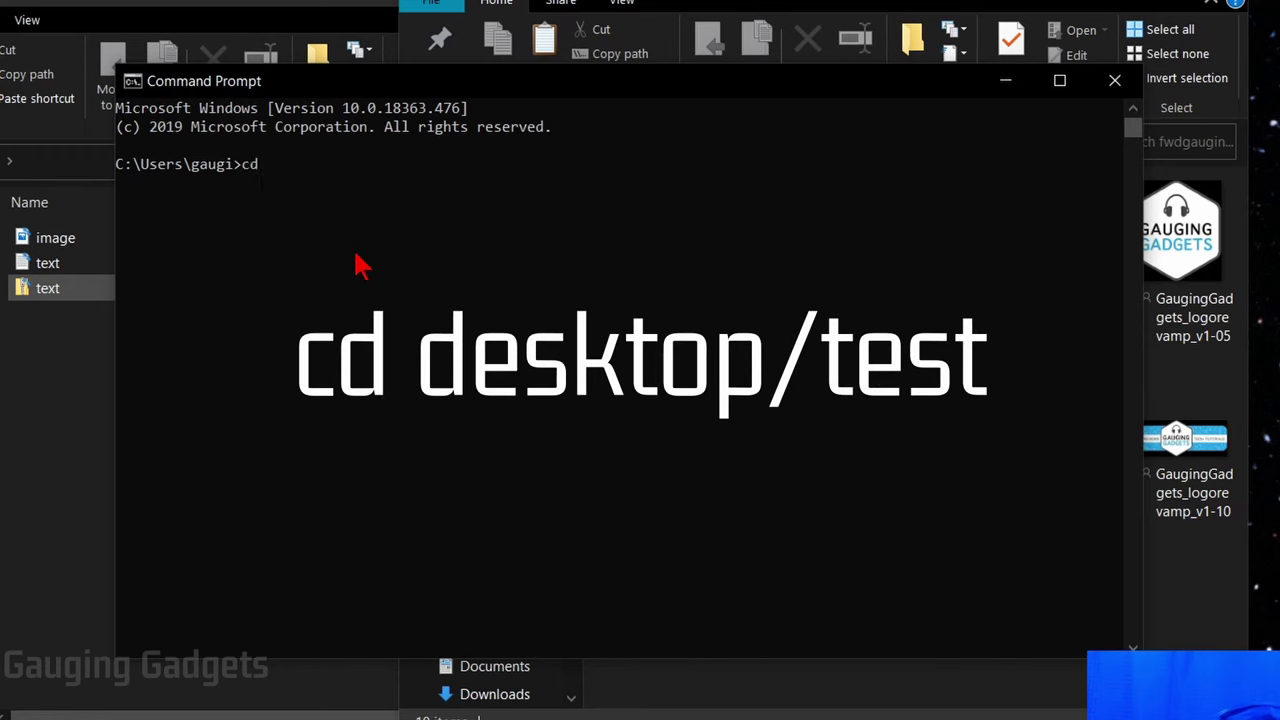
{"action": "type", "text": " desktop/"}
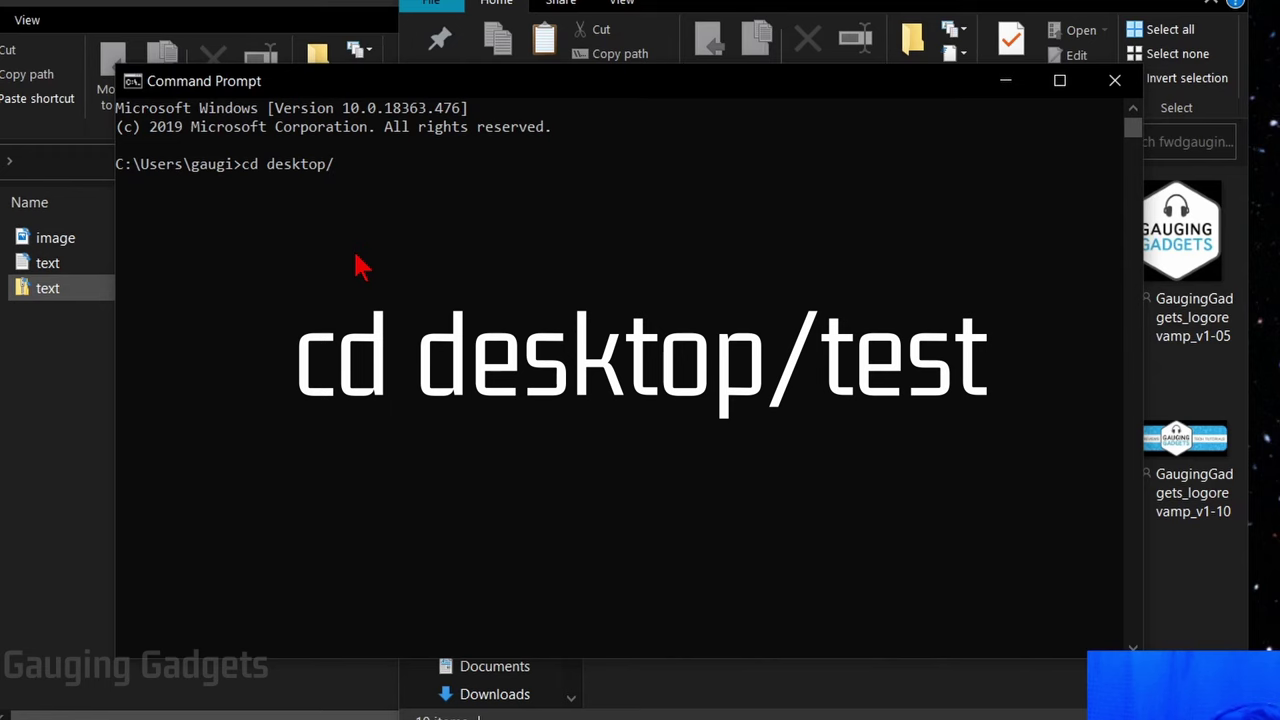
{"action": "type", "text": "test"}
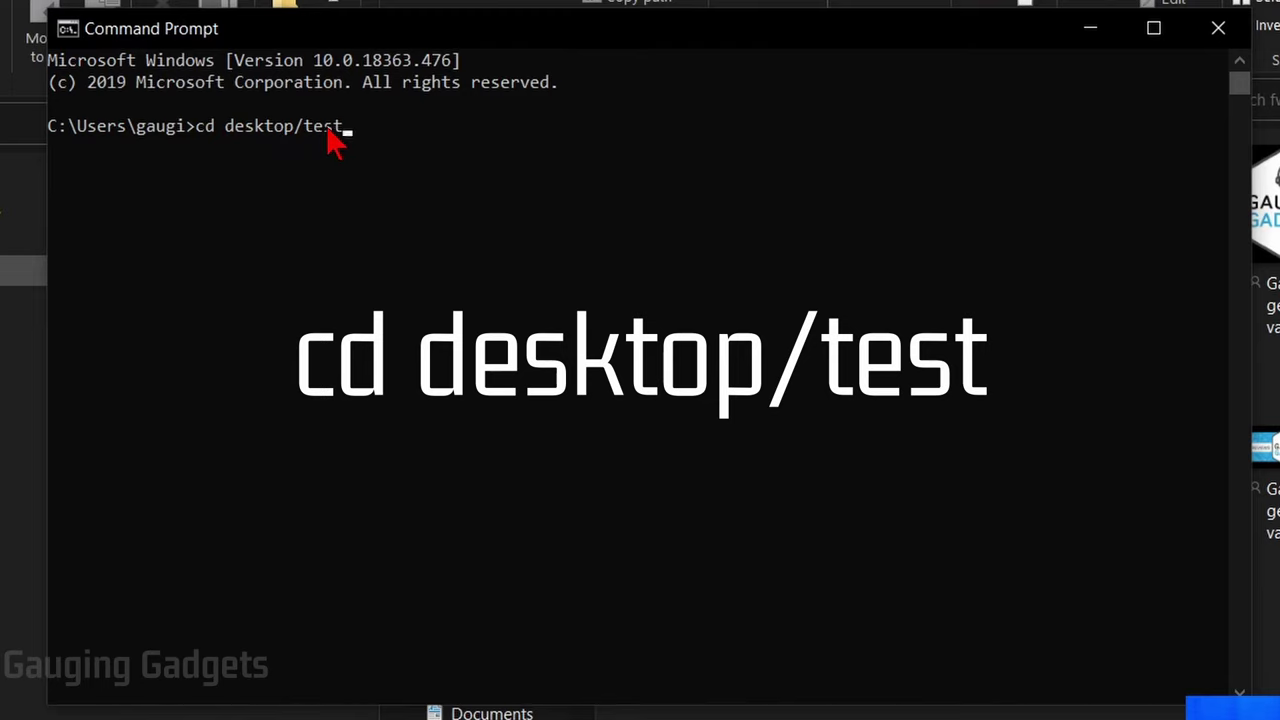
{"action": "key", "text": "Return"}
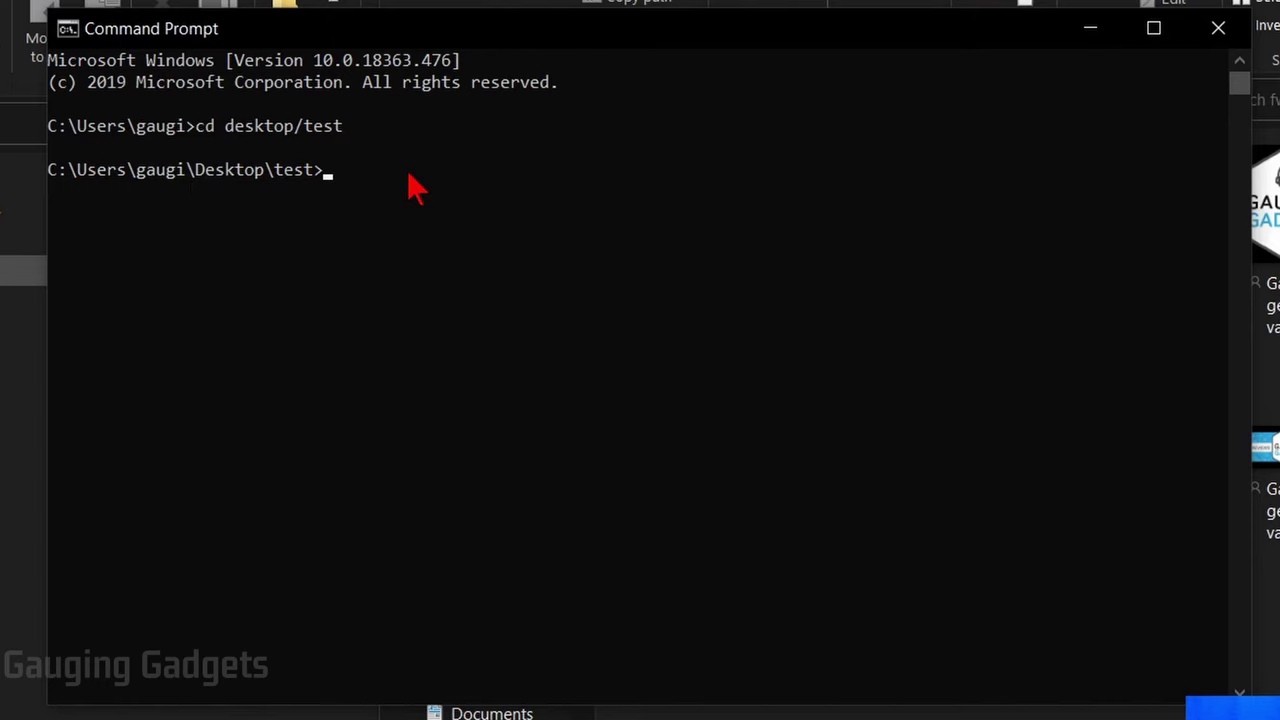
Step: List the test folder's files with dir and begin entering copy /b
{"action": "type", "text": "dir"}
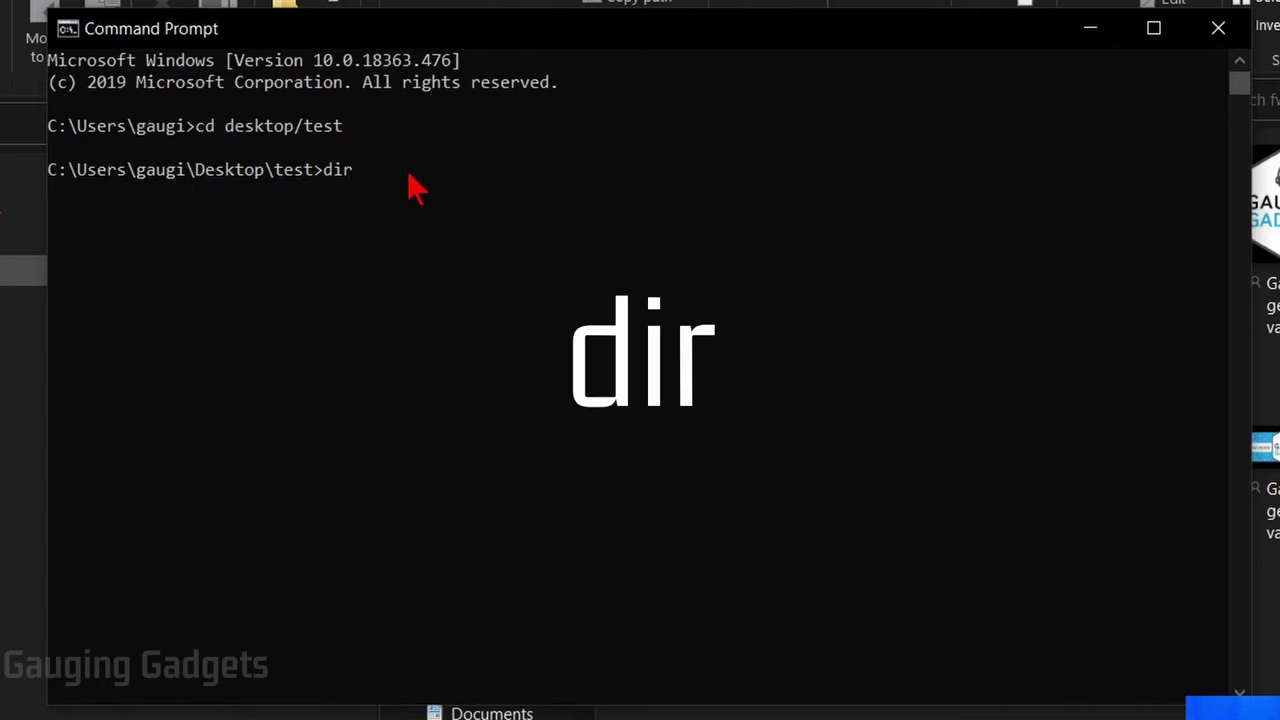
{"action": "key", "text": "Return"}
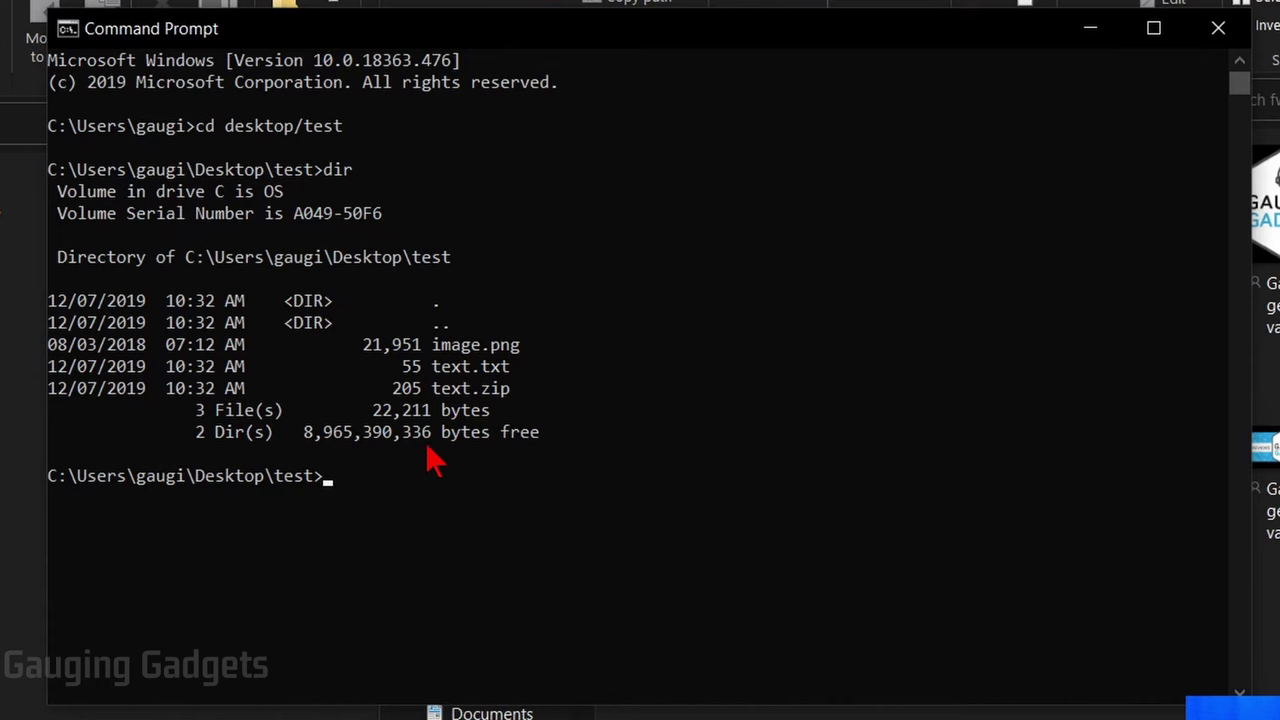
{"action": "type", "text": "copy /b"}
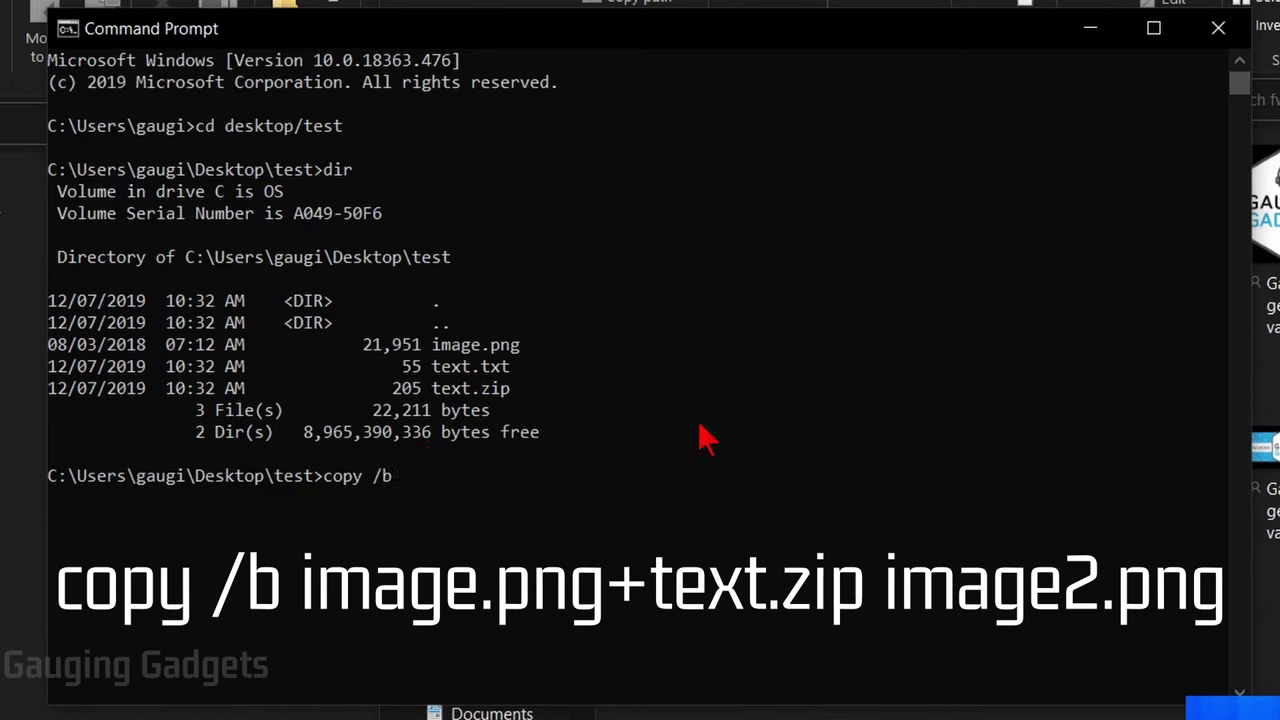
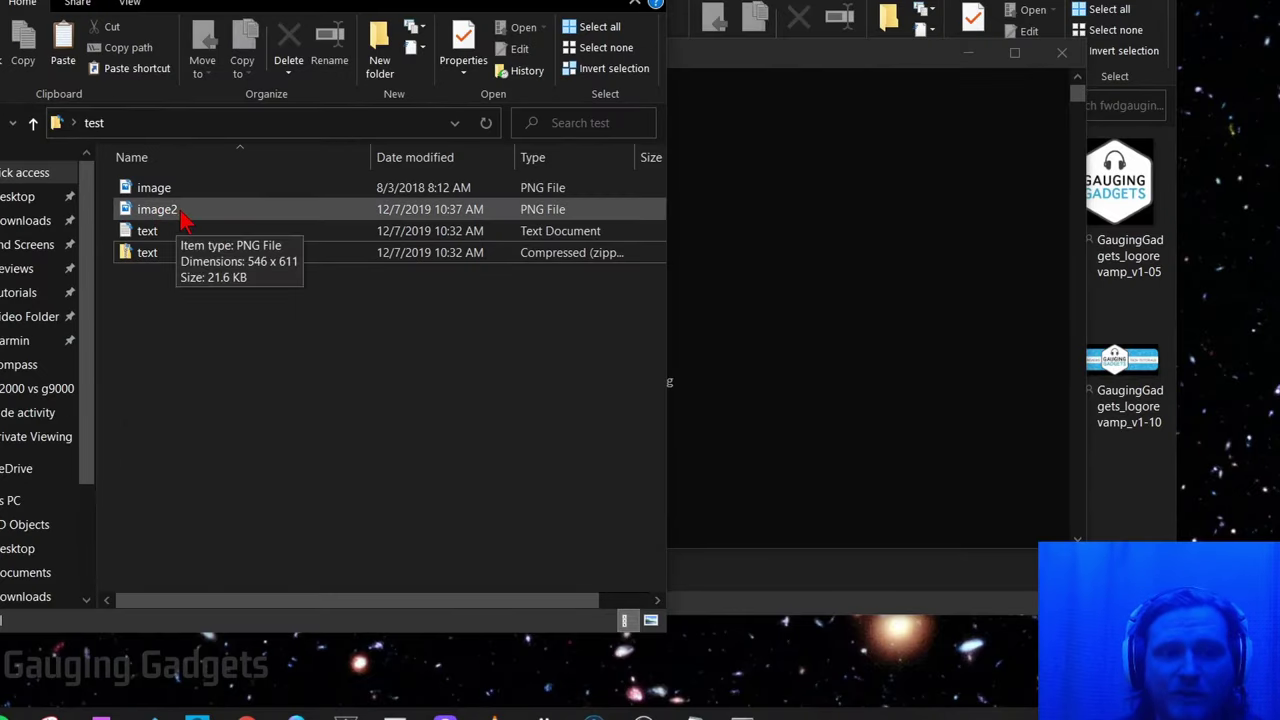
Step: Preview image2 twice as an ordinary logo picture, closing the viewer each time
{"action": "double_click", "coordinate": [178, 217]}
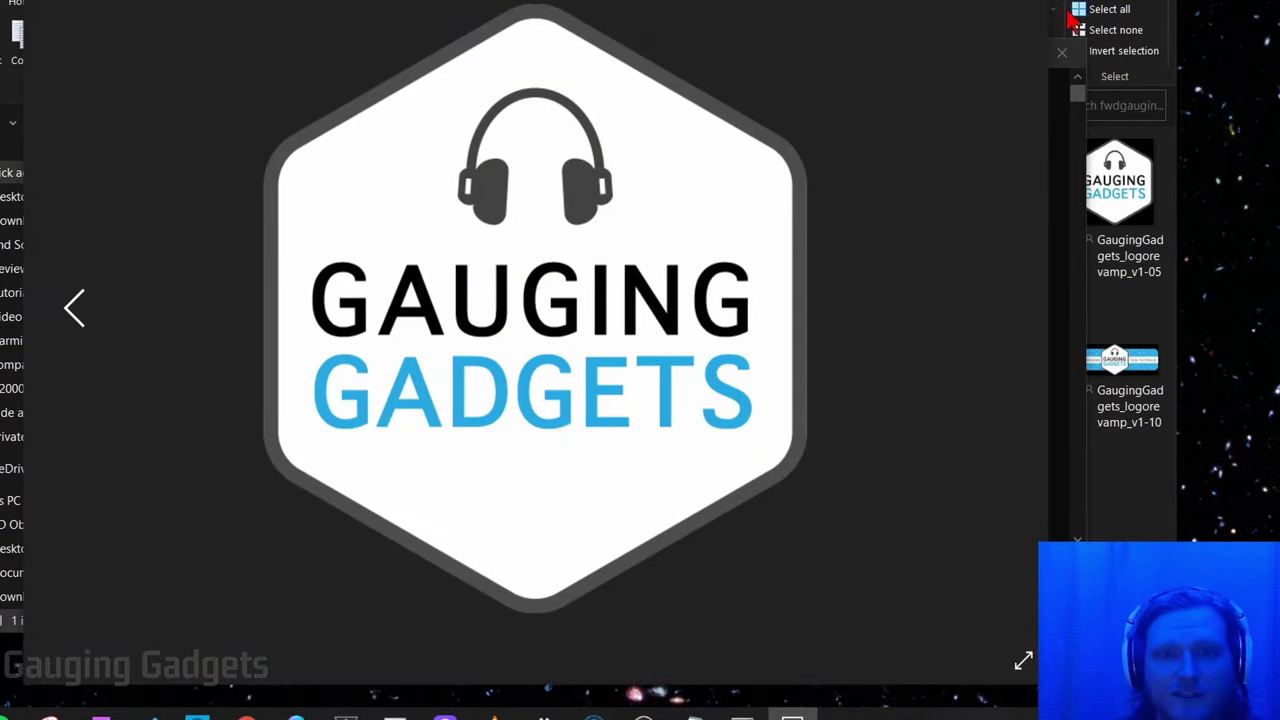
{"action": "key", "text": "alt+F4"}
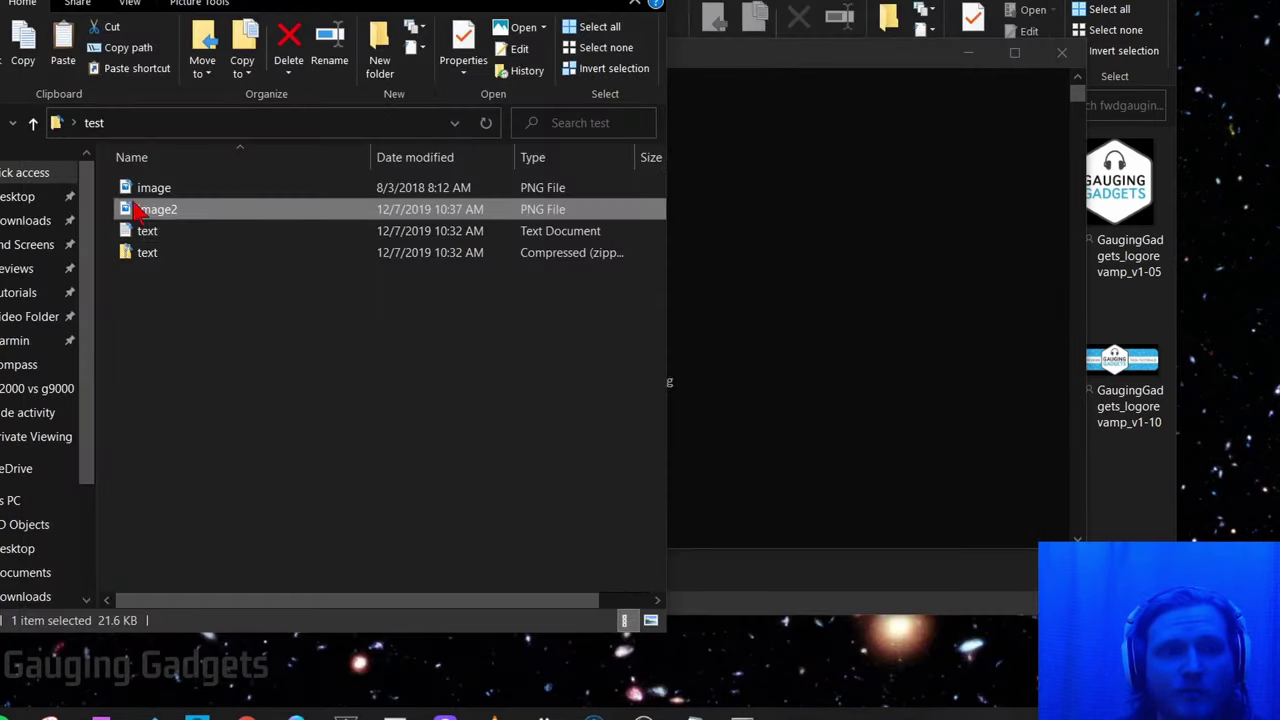
{"action": "double_click", "coordinate": [150, 208]}
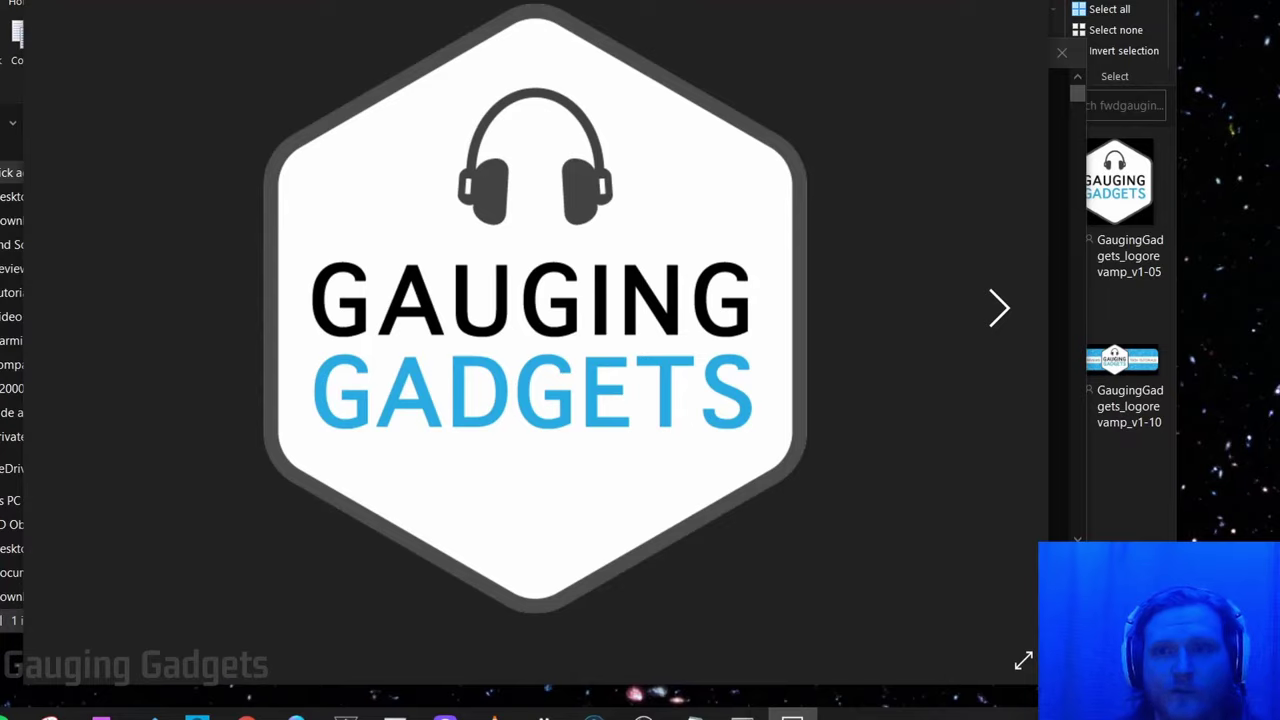
{"action": "key", "text": "alt+F4"}
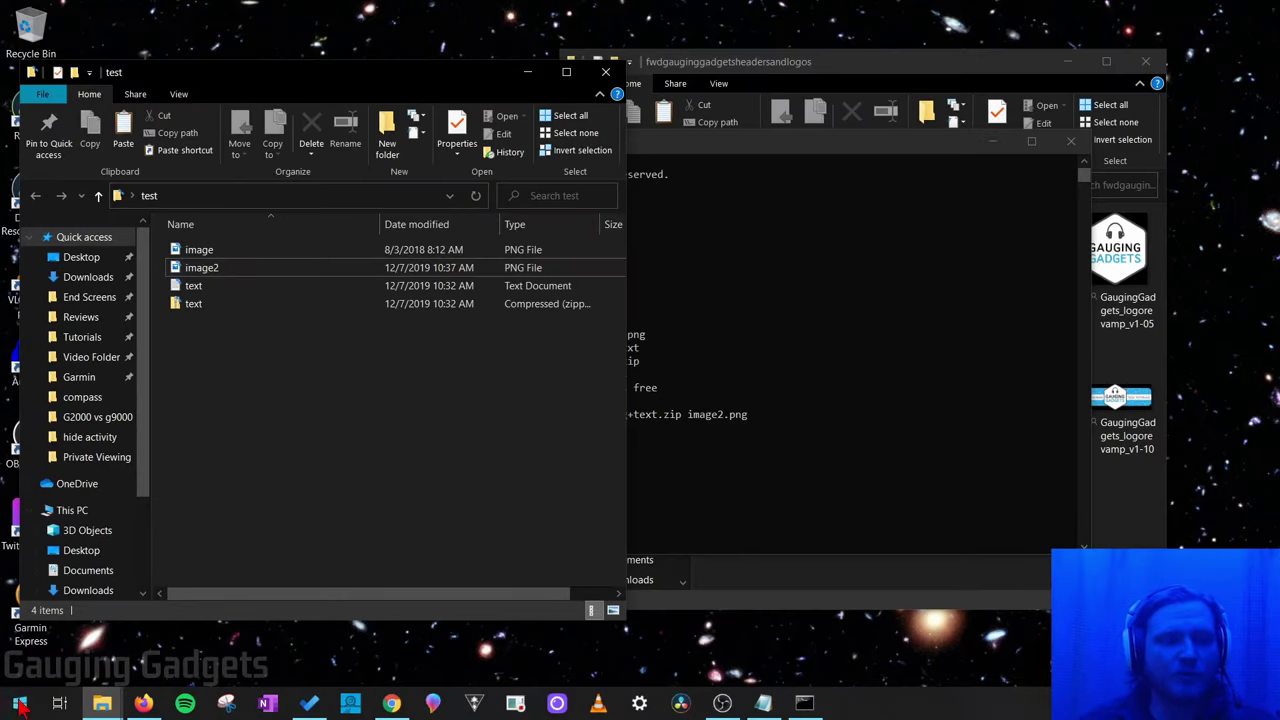
Step: Launch 7-Zip File Manager from the 7-Zip group in the Start menu
{"action": "left_click", "coordinate": [20, 706]}
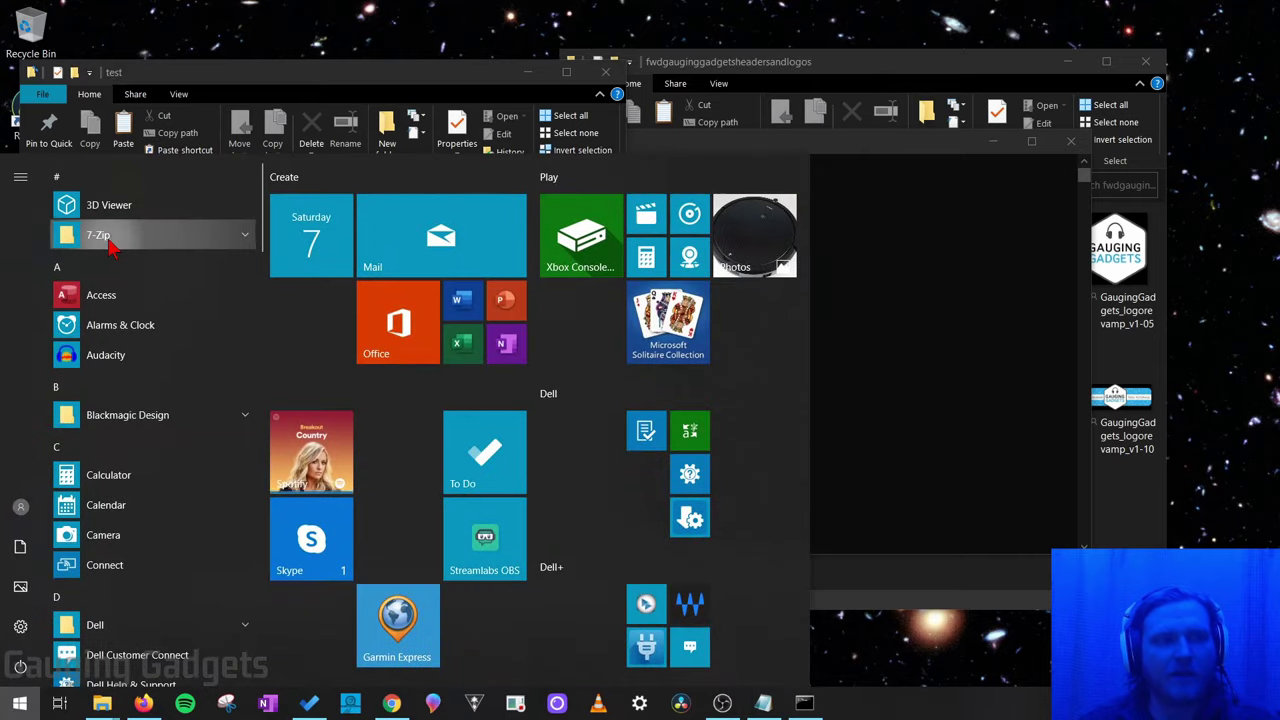
{"action": "left_click", "coordinate": [110, 243]}
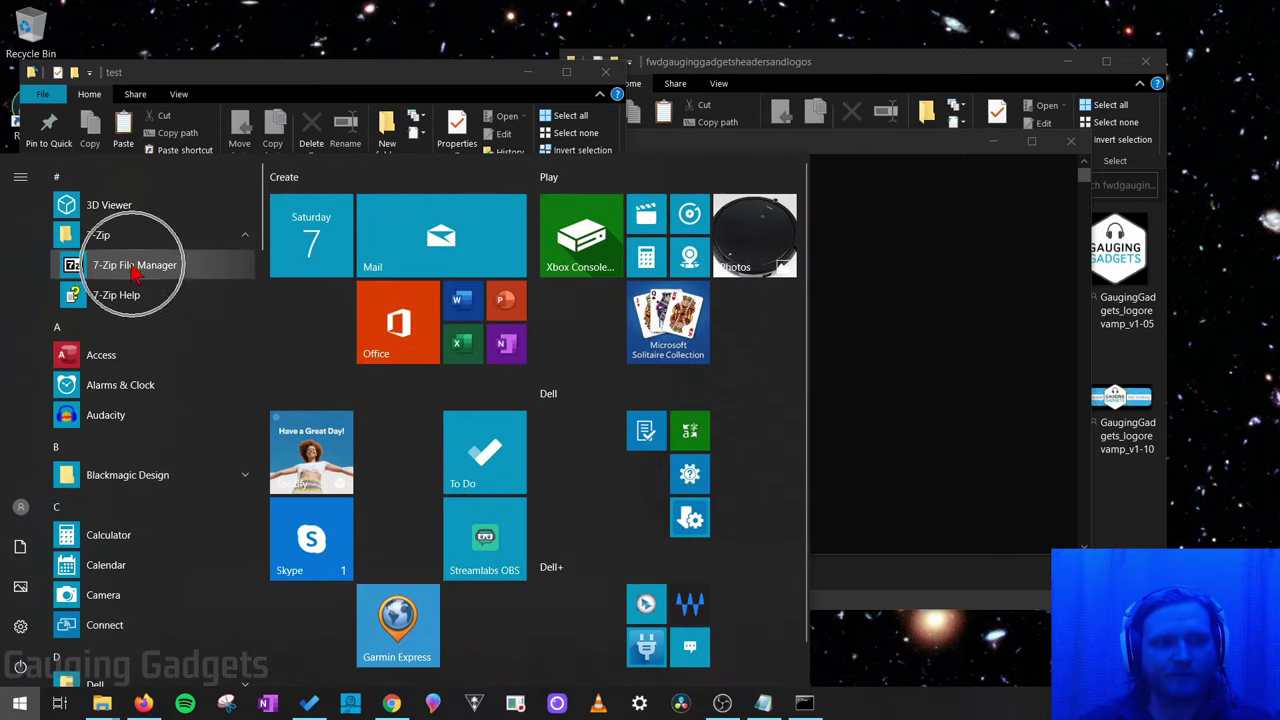
{"action": "left_click", "coordinate": [134, 265]}
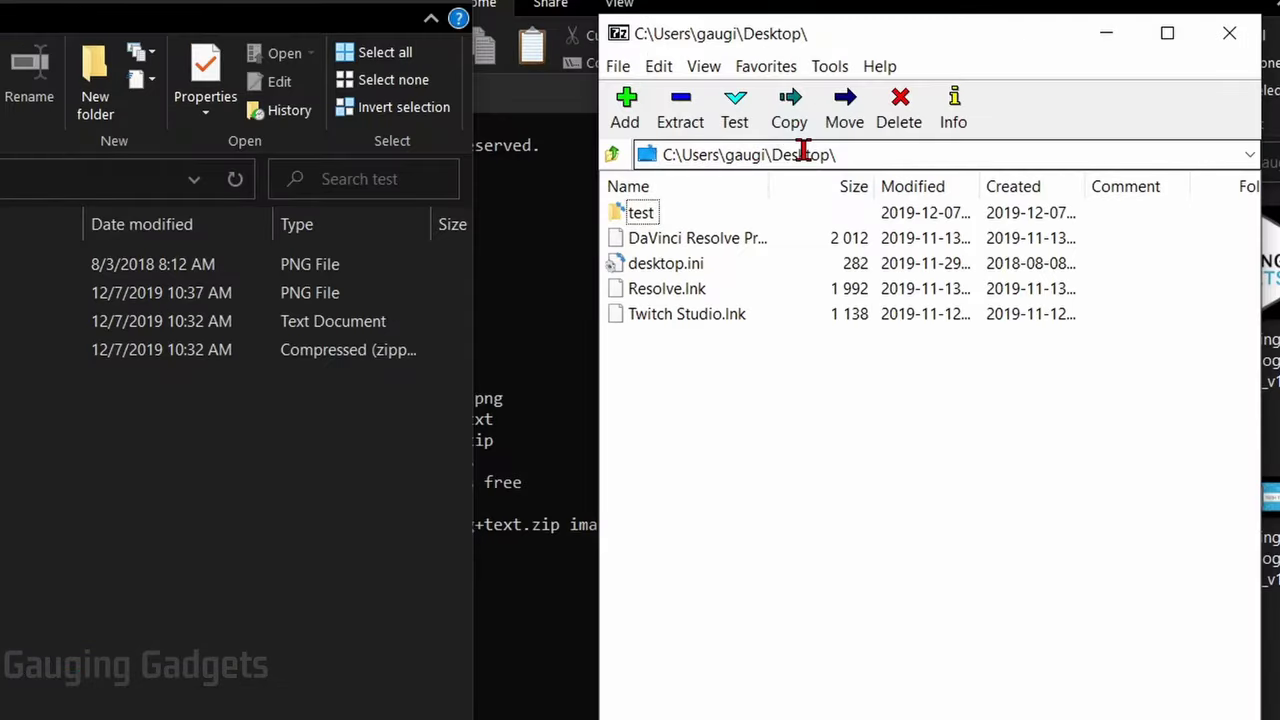
Step: In the test folder, open image2.png as an archive and view its hidden text.txt in Notepad
{"action": "double_click", "coordinate": [638, 216]}
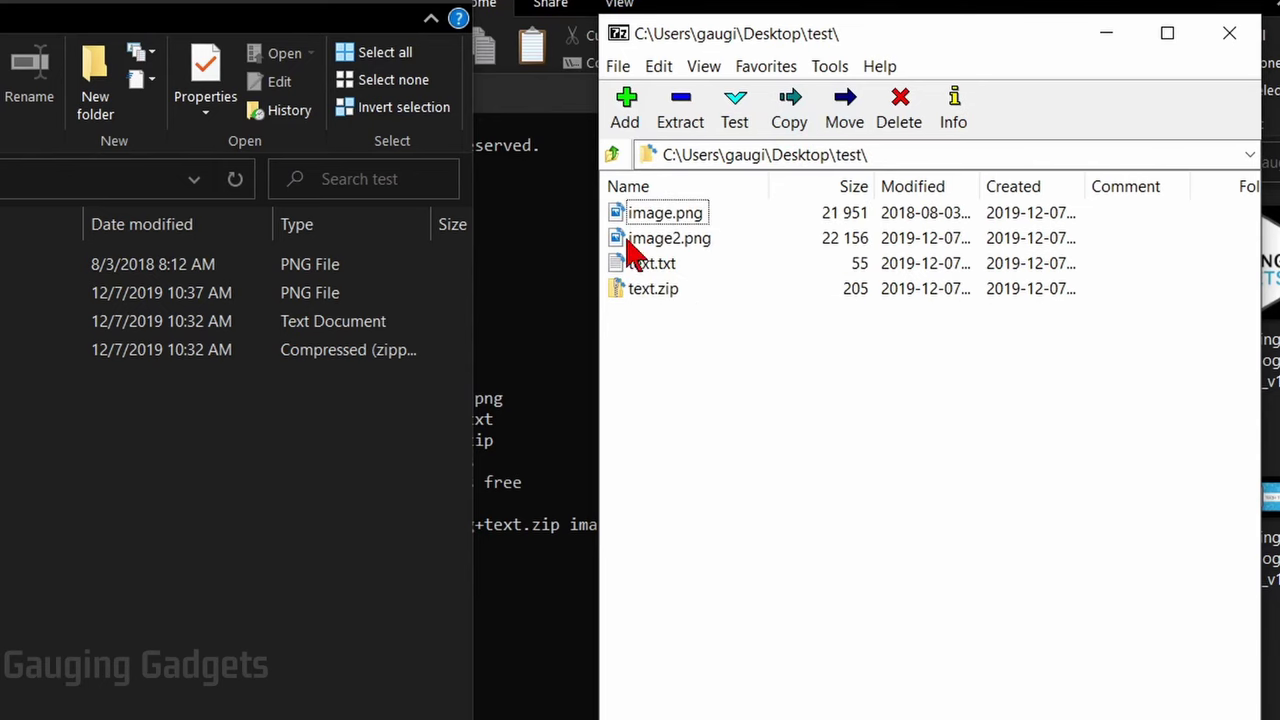
{"action": "double_click", "coordinate": [660, 240]}
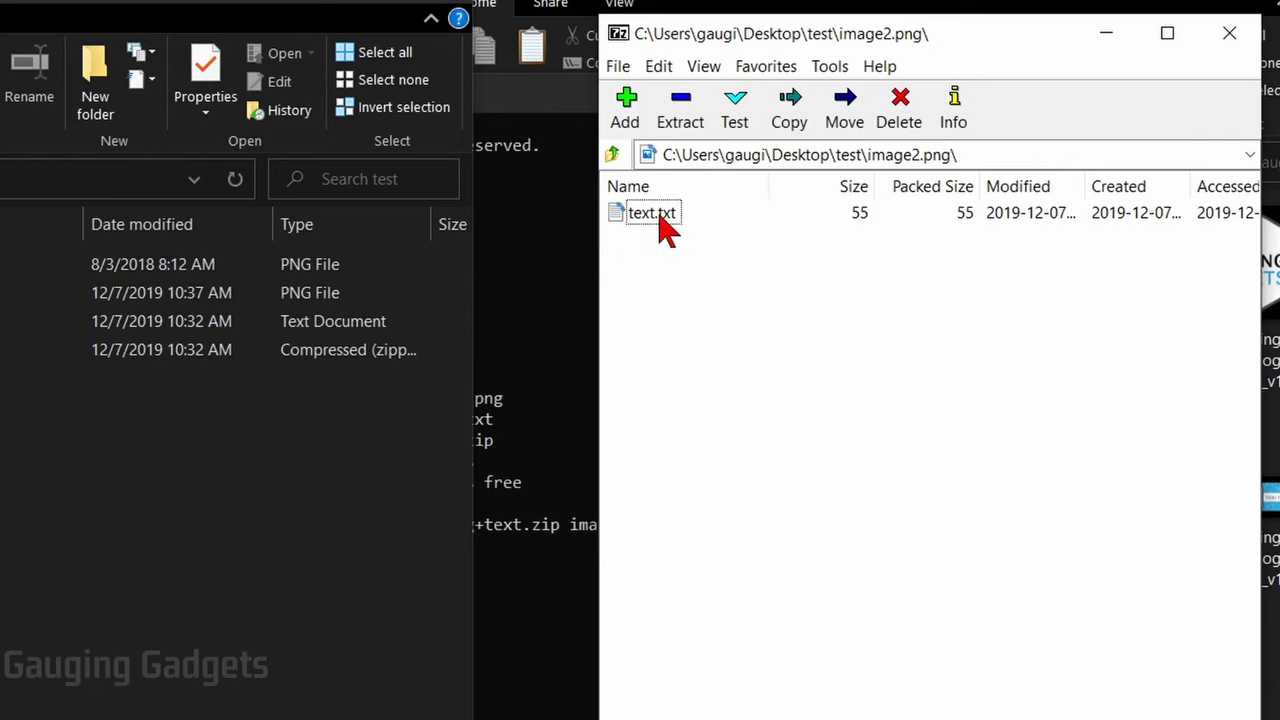
{"action": "double_click", "coordinate": [655, 214]}
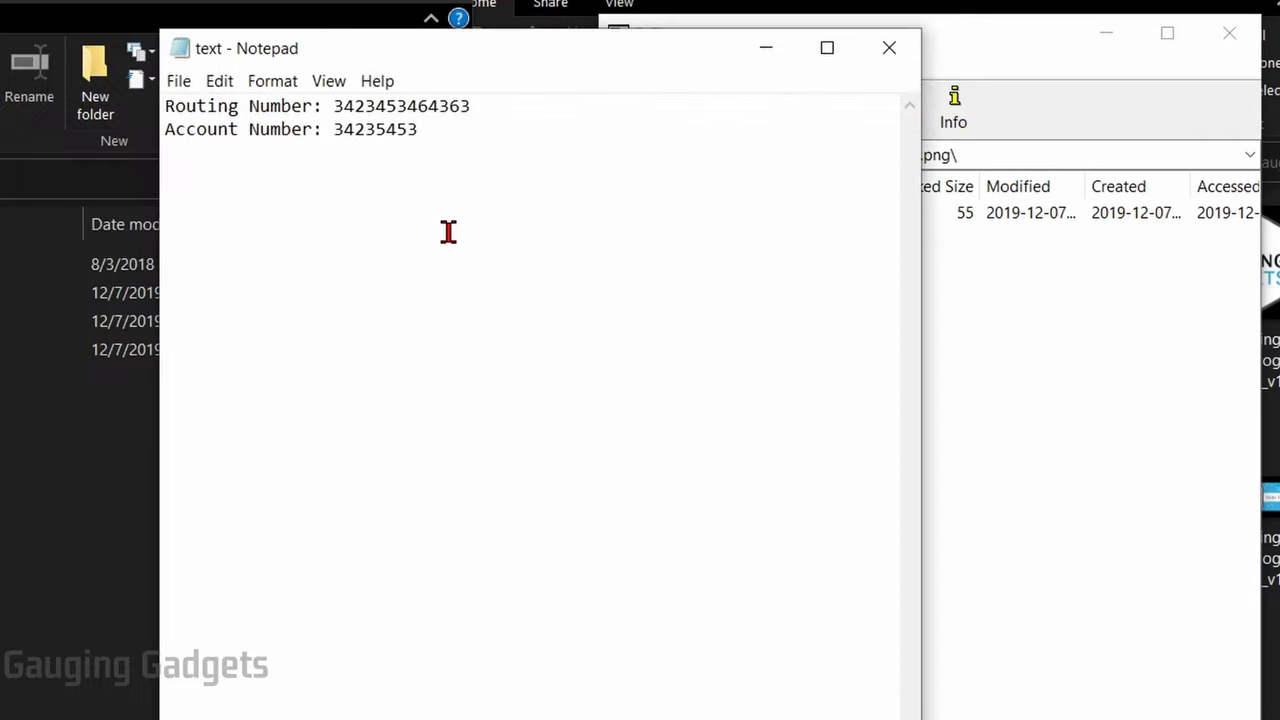